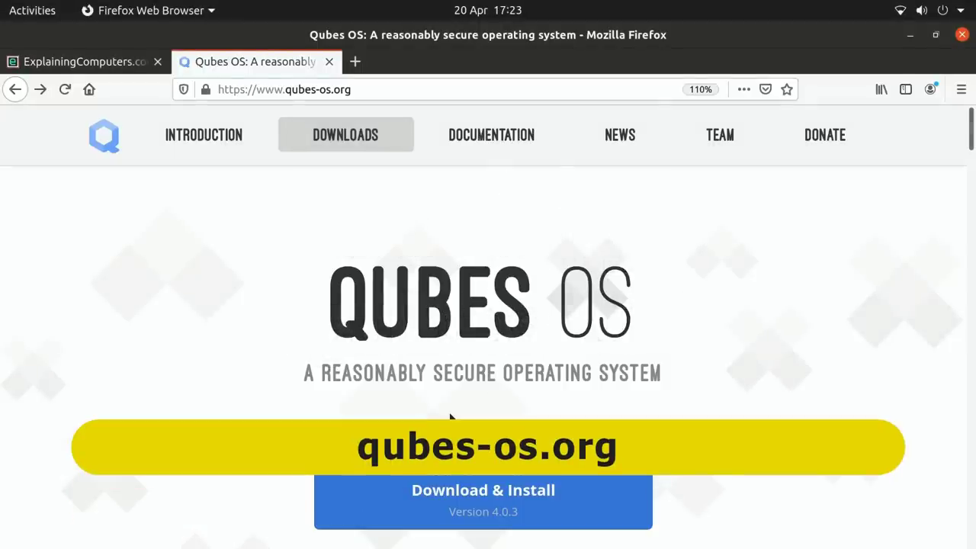
# Open the Qubes OS Downloads page and scroll through its listing of Release 4.0.3
pyautogui.click(360, 136)
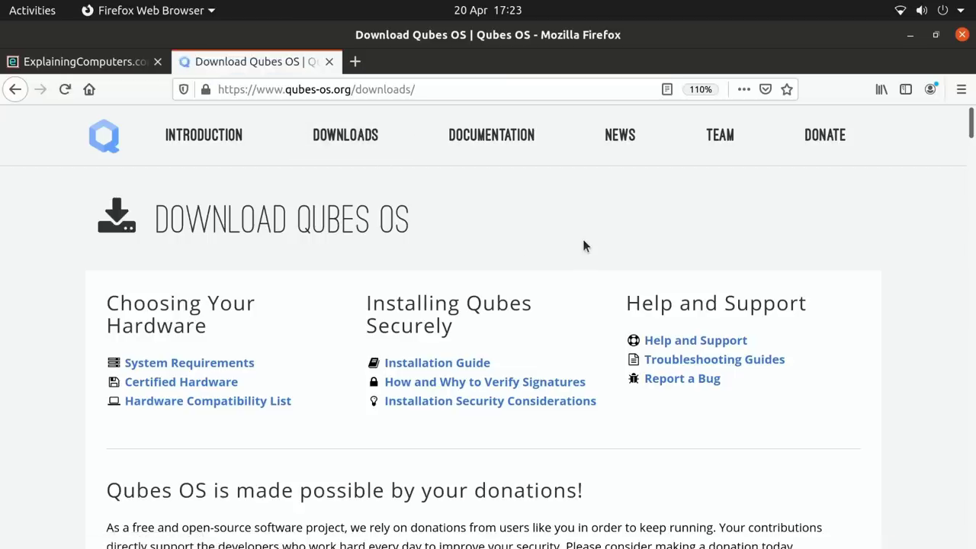
pyautogui.moveTo(972, 135); pyautogui.dragTo(972, 158)
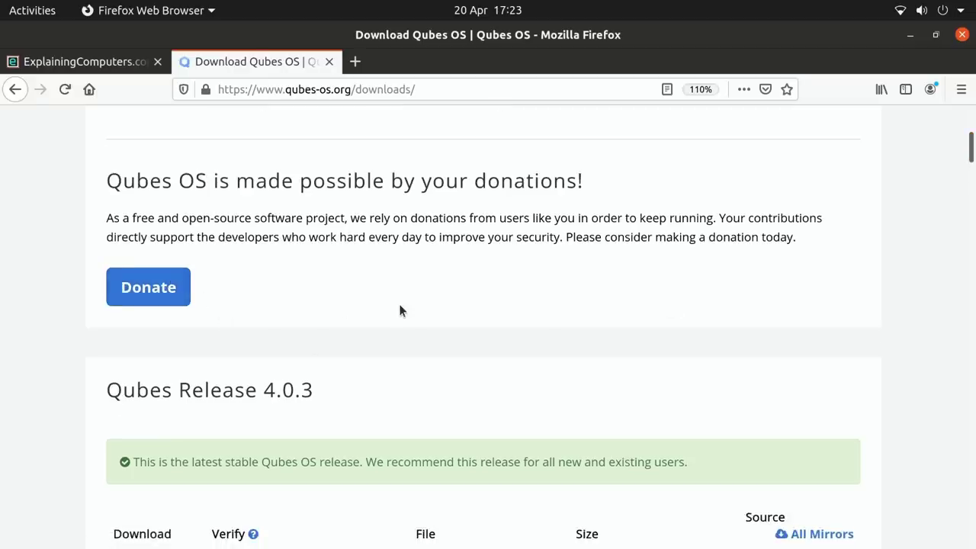
pyautogui.moveTo(971, 147); pyautogui.dragTo(965, 118)
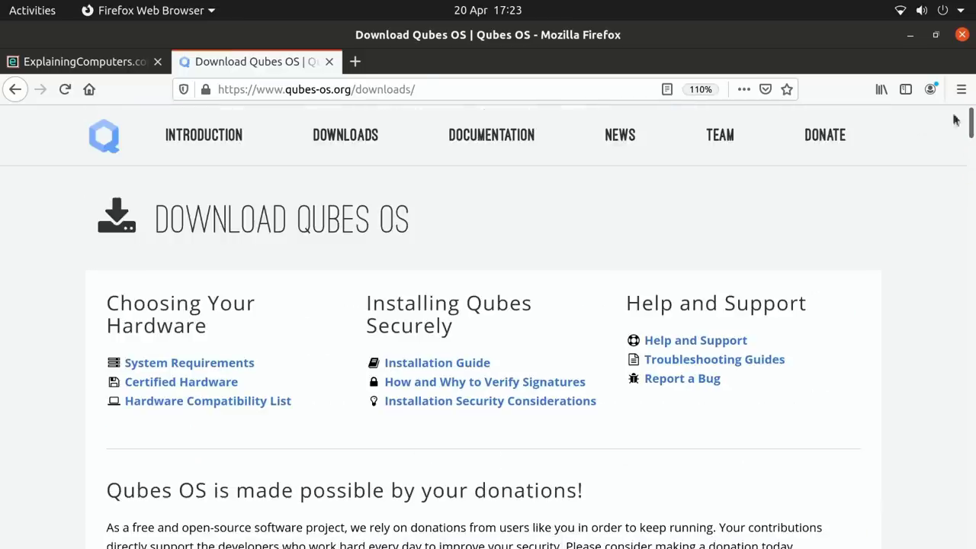
# Open System Requirements and highlight the Release 4.x Intel VT-x/AMD-V and VT-d/AMD-Vi lines
pyautogui.click(241, 364)
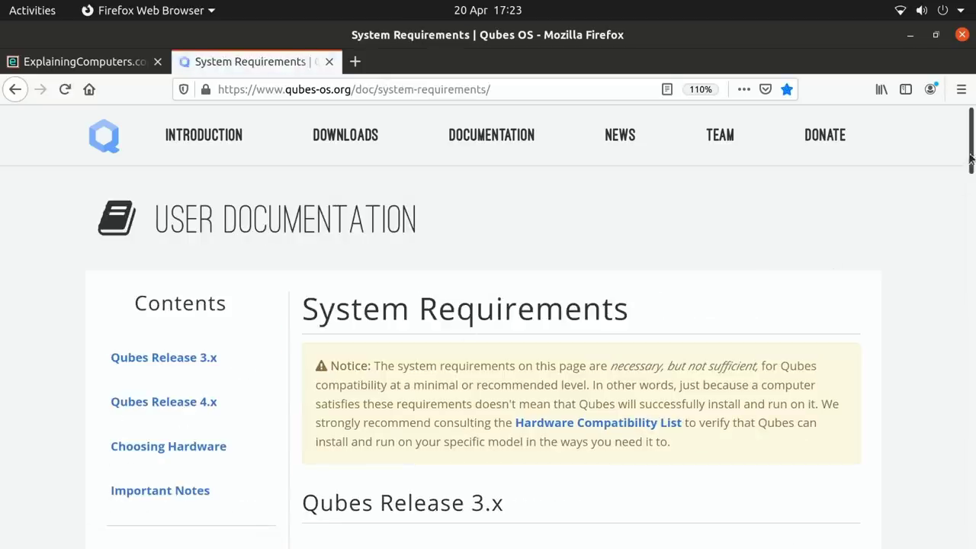
pyautogui.moveTo(970, 157); pyautogui.dragTo(970, 237)
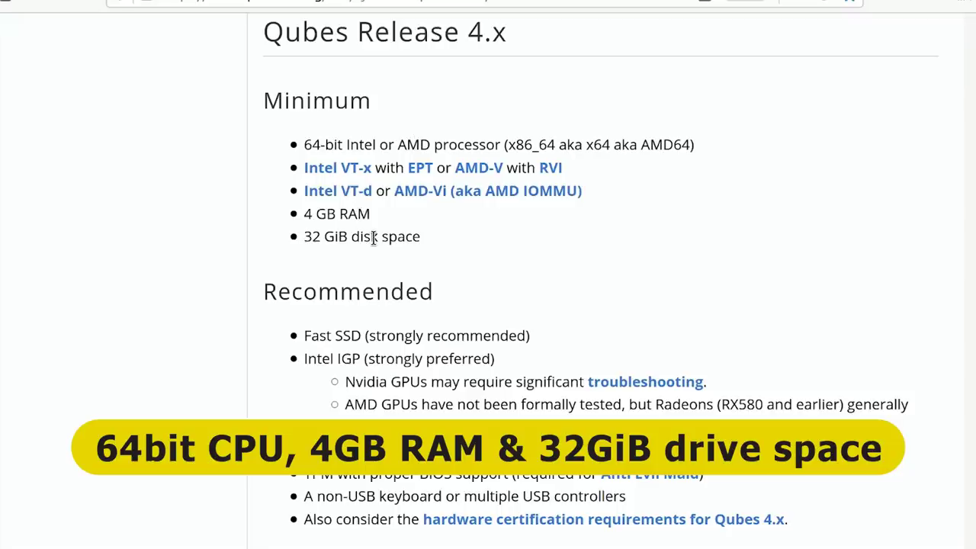
pyautogui.moveTo(574, 169); pyautogui.dragTo(302, 170)
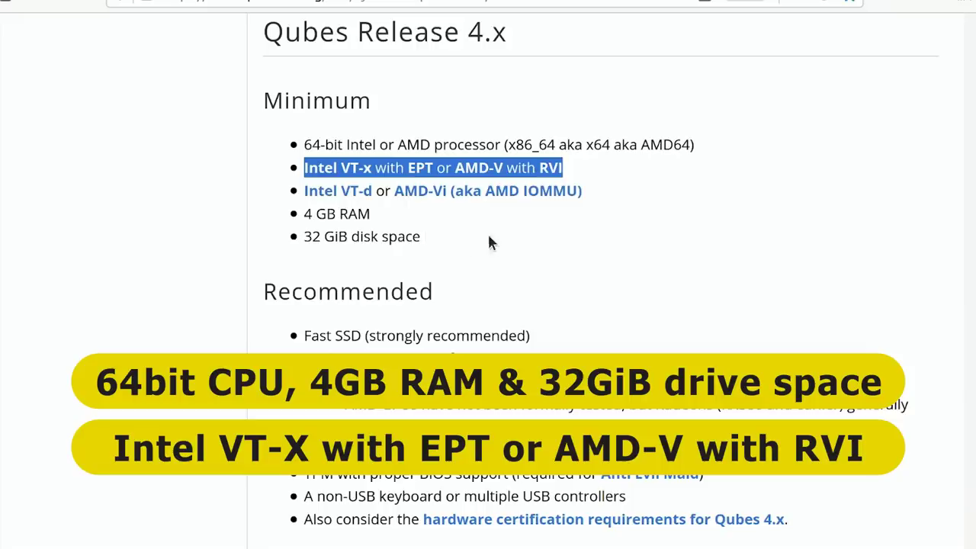
pyautogui.click(546, 237)
pyautogui.moveTo(590, 195); pyautogui.dragTo(307, 193)
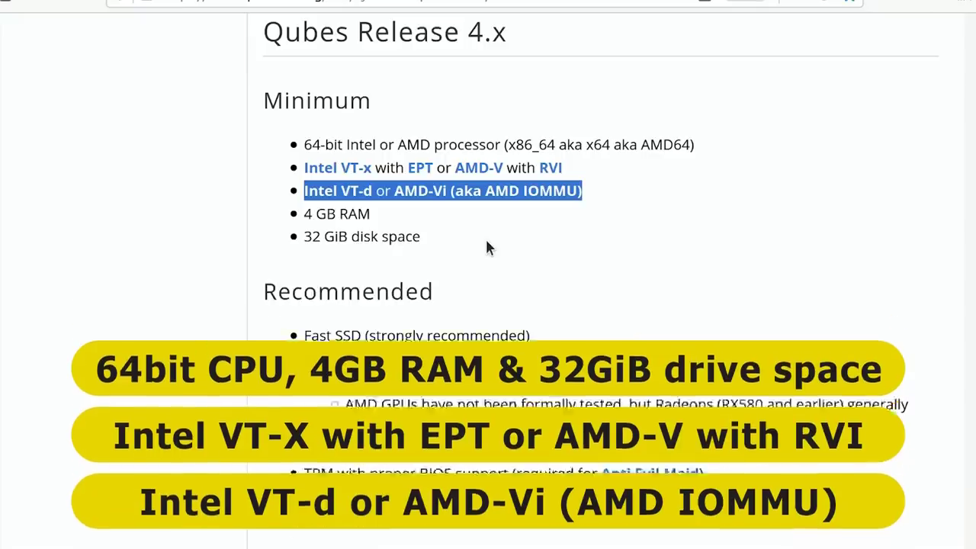
pyautogui.click(488, 244)
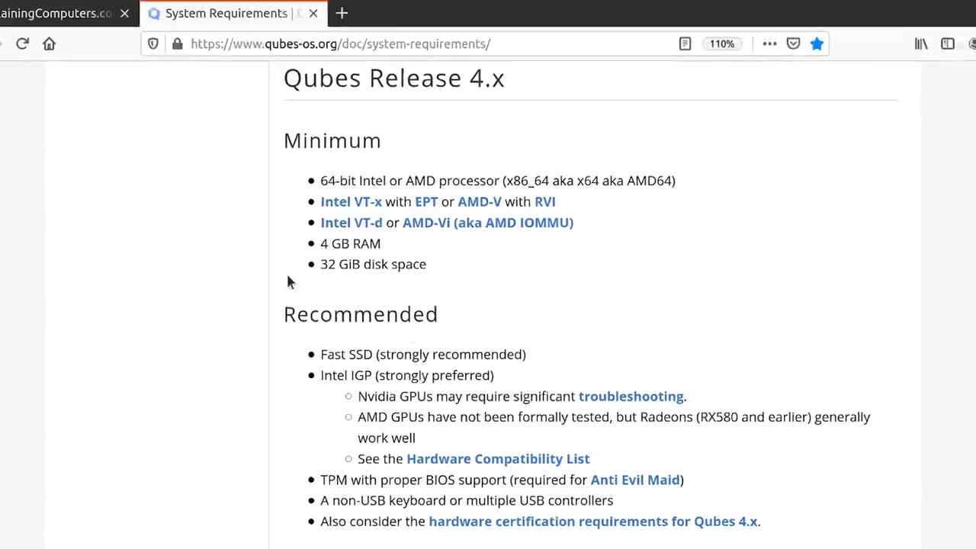
# Back on the downloads page, download the Qubes R4.0.3 ISO and minimise Firefox
pyautogui.click(15, 89)
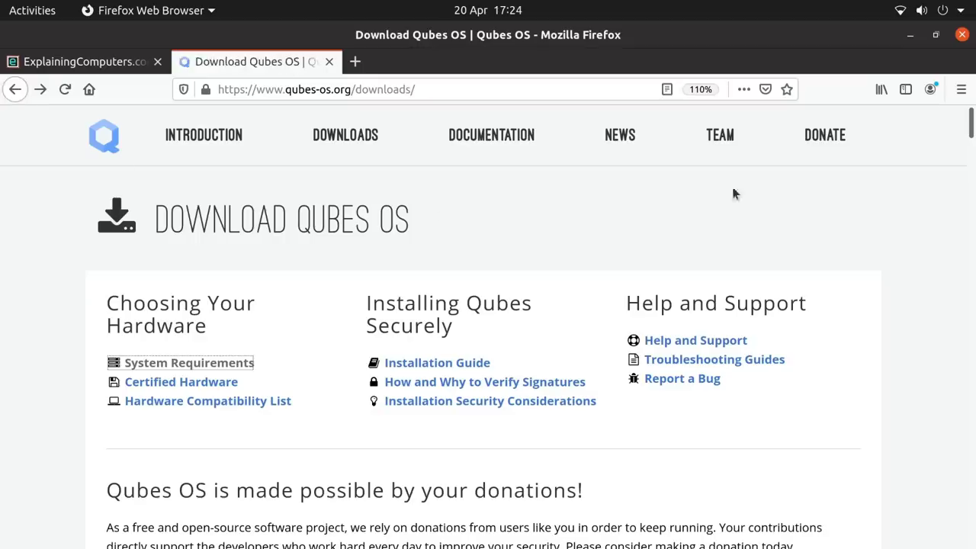
pyautogui.moveTo(973, 126); pyautogui.dragTo(969, 176)
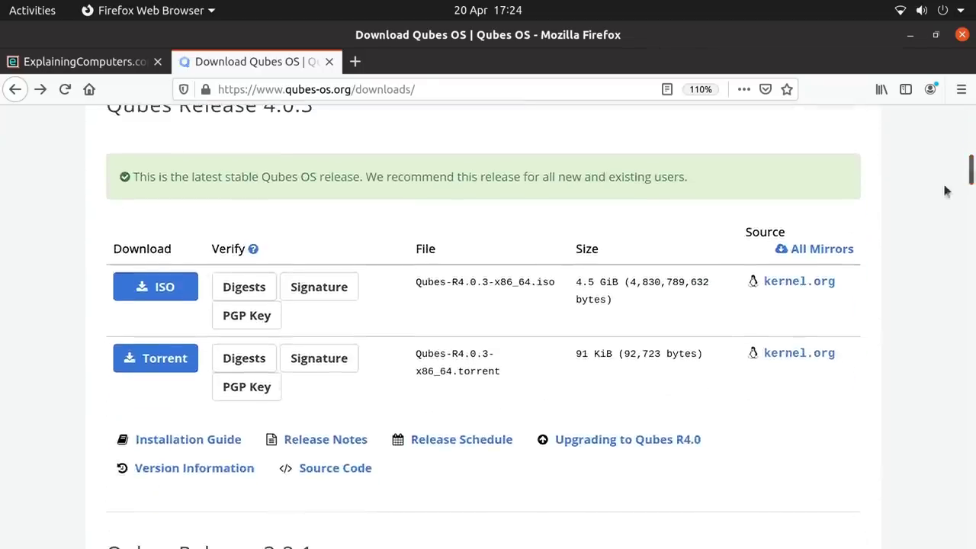
pyautogui.click(169, 285)
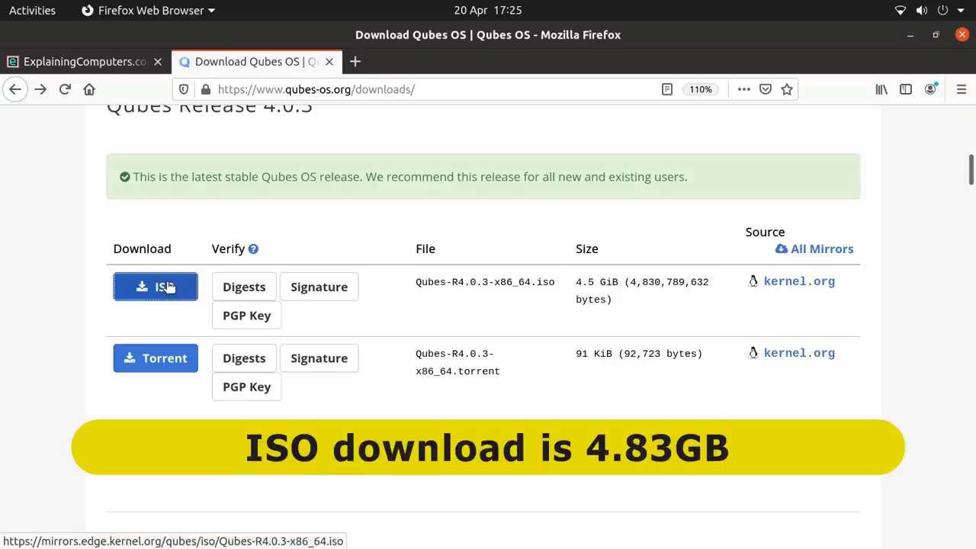
pyautogui.click(910, 35)
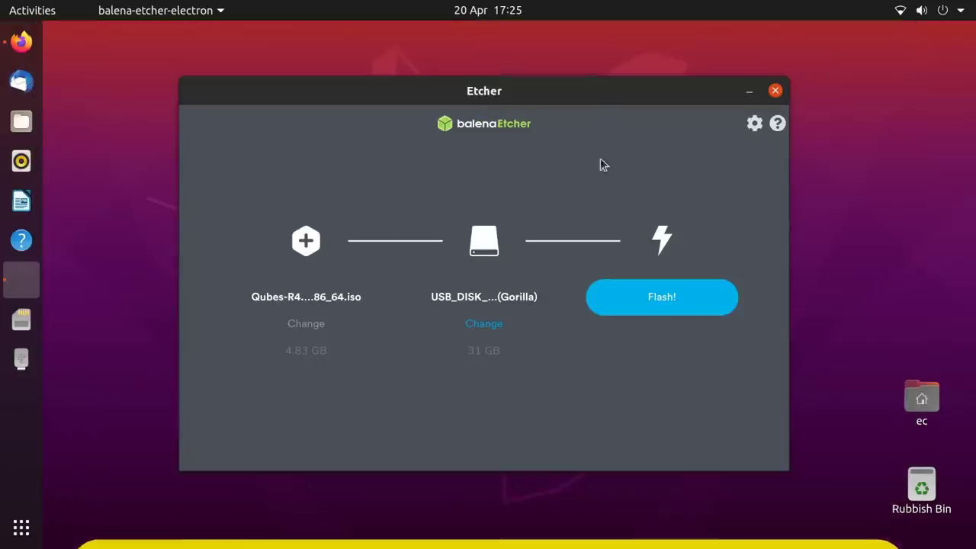
# Check the ISO's file path, then flash it to the 31 GB USB disk using the account password
pyautogui.click(326, 297)
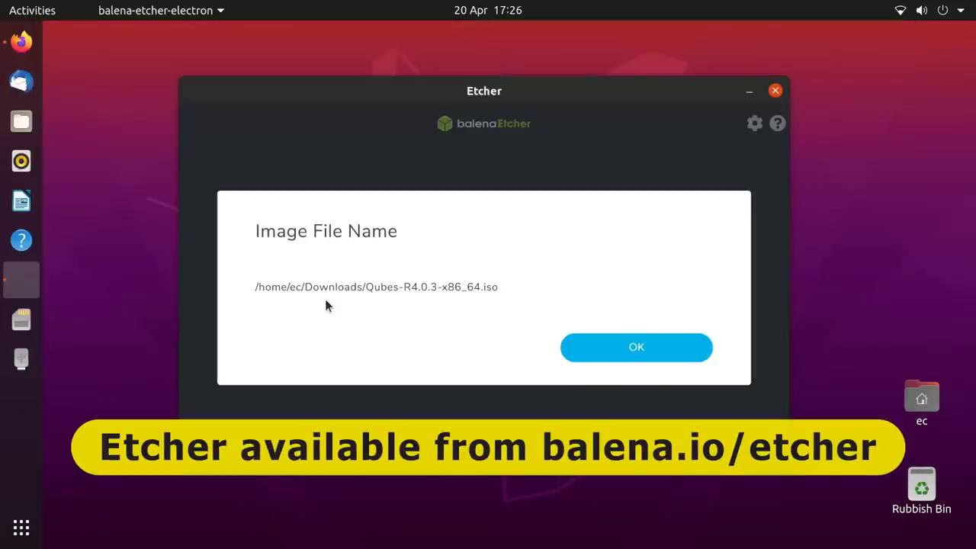
pyautogui.click(622, 350)
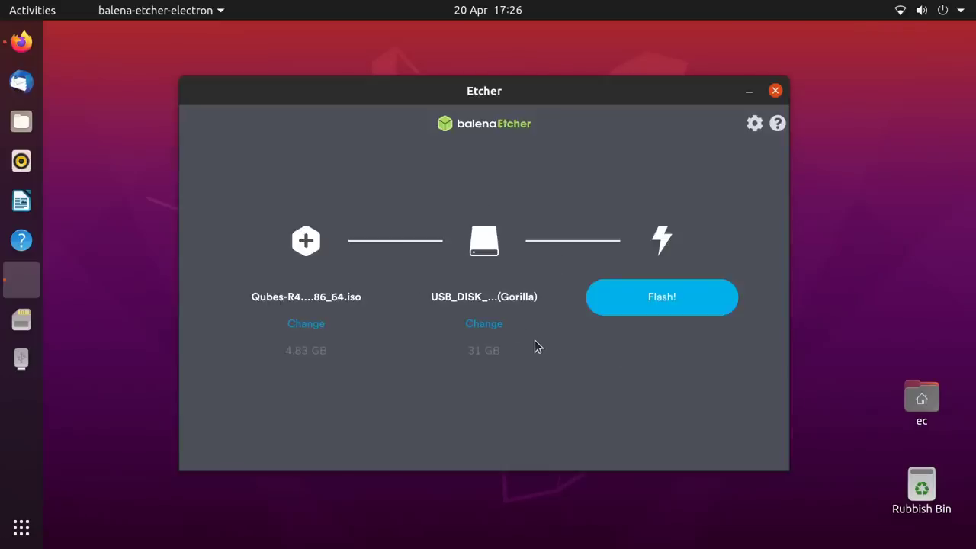
pyautogui.click(647, 302)
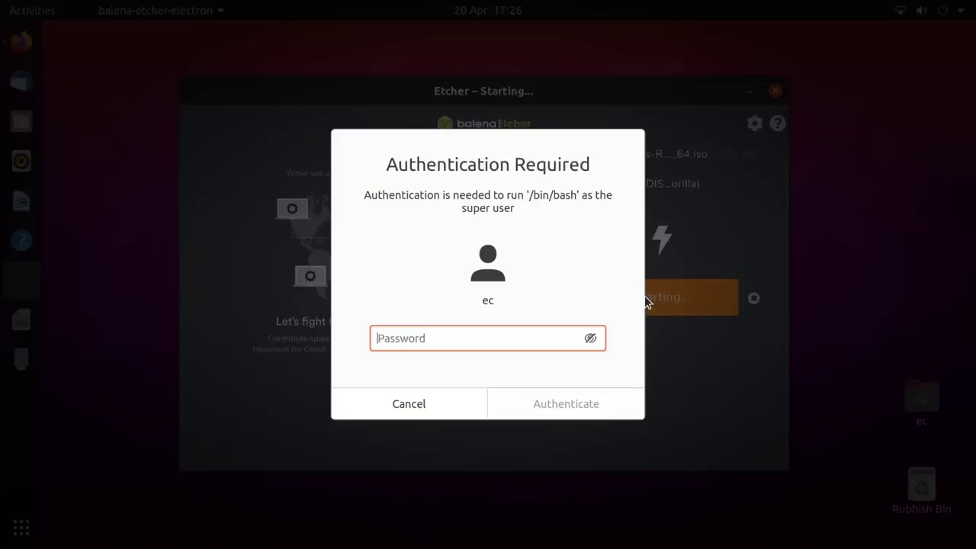
pyautogui.write('*****')
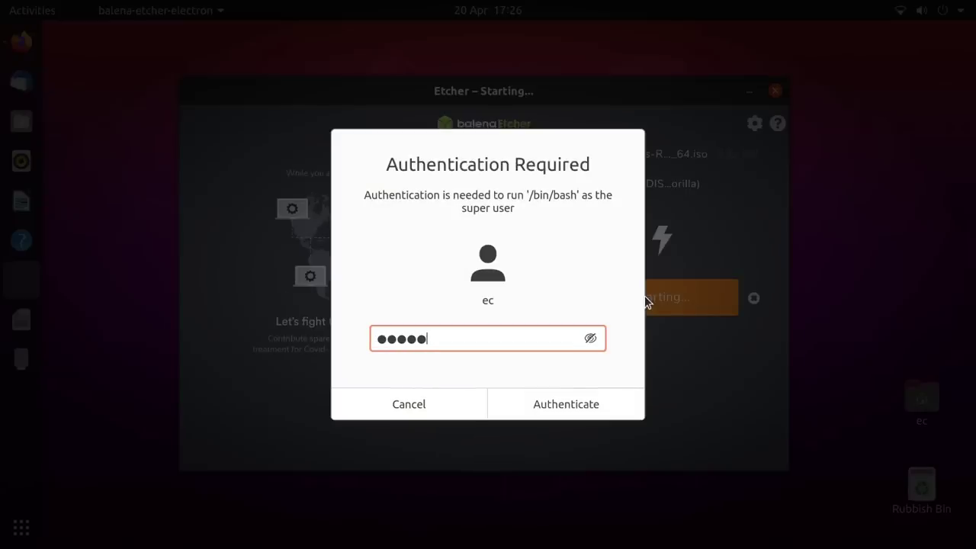
pyautogui.click(568, 402)
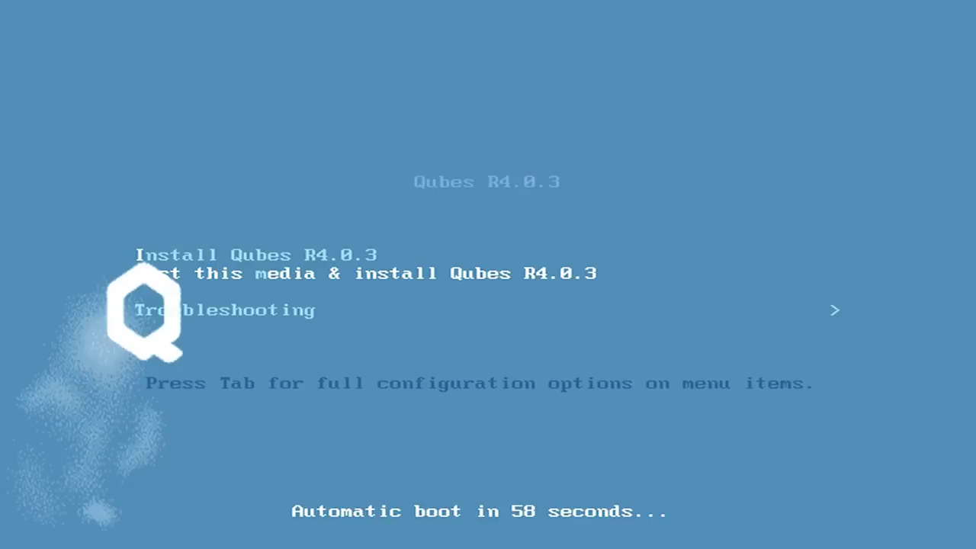
# Choose Install Qubes R4.0.3 with English (United Kingdom) and continue to the summary
pyautogui.press('Up')
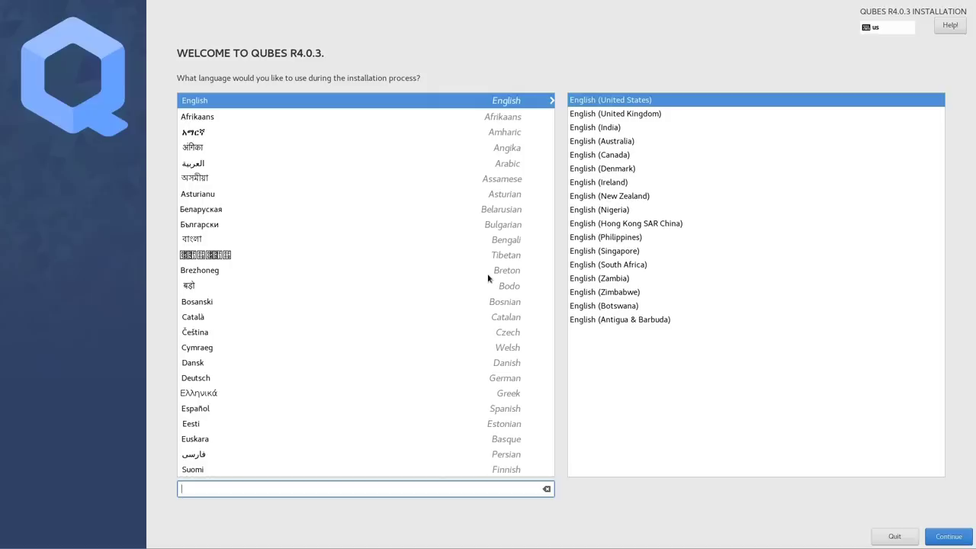
pyautogui.click(621, 116)
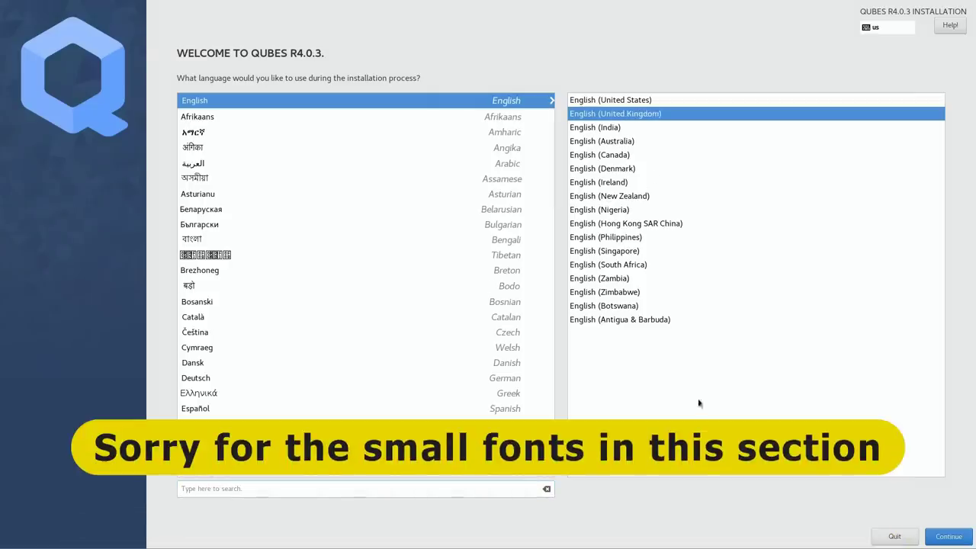
pyautogui.click(946, 538)
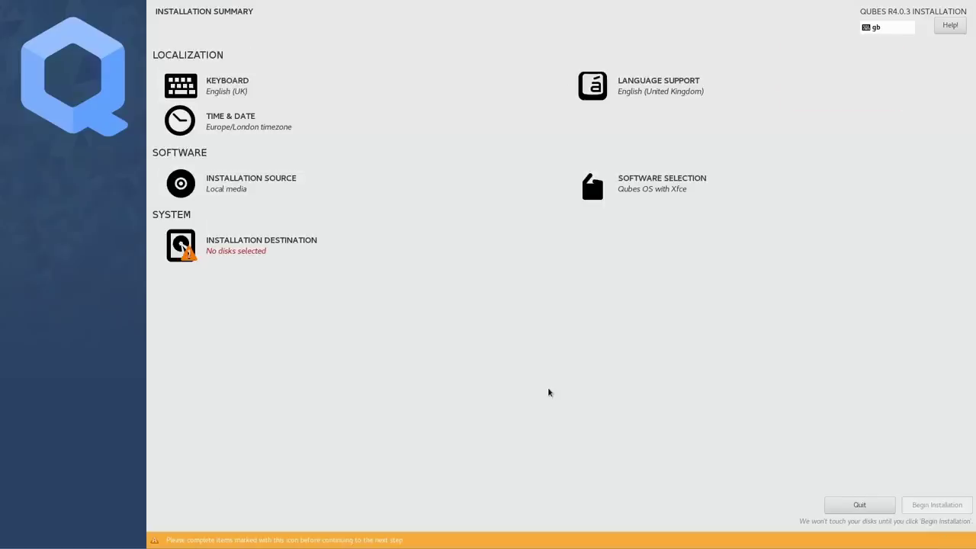
# Select the 111.8 GiB SanDisk SSD as destination and save an encryption passphrase for it
pyautogui.click(240, 251)
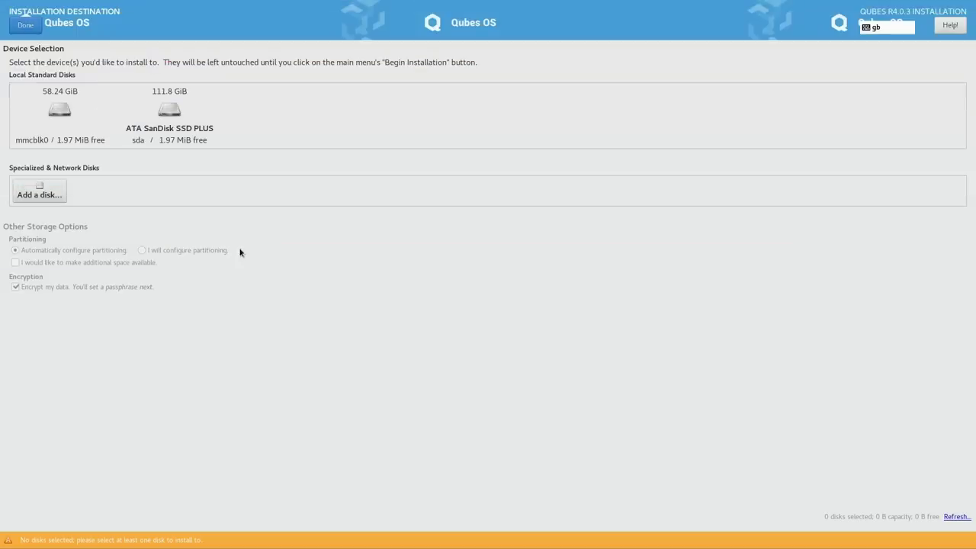
pyautogui.click(173, 102)
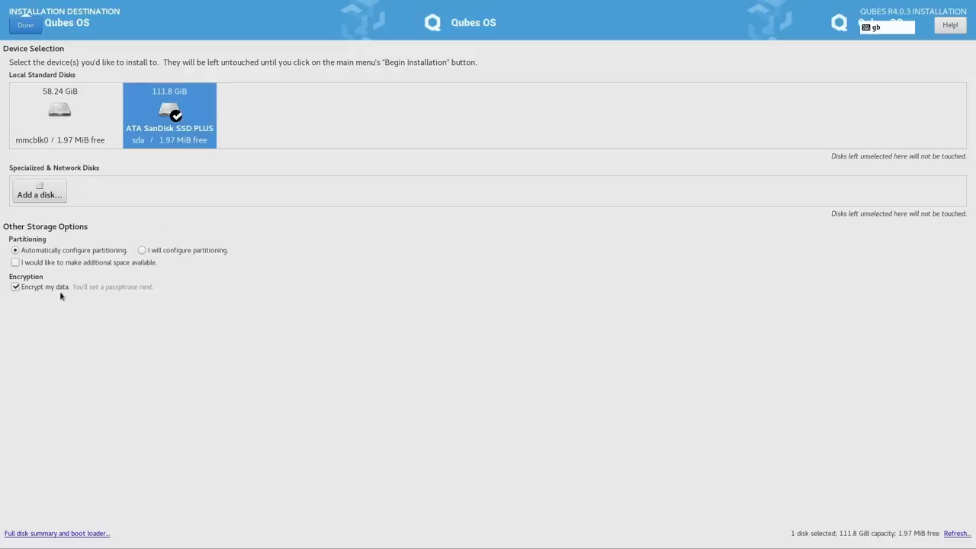
pyautogui.click(25, 26)
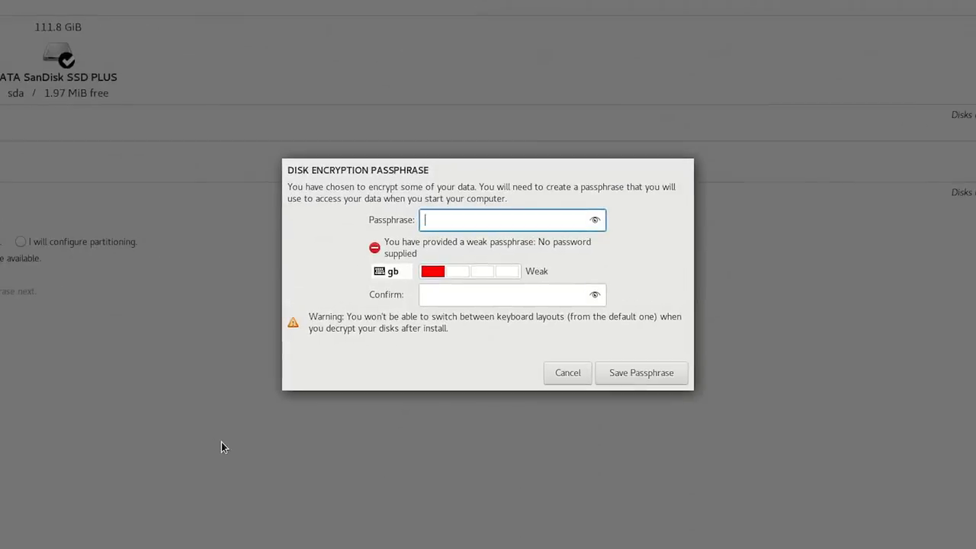
pyautogui.write('••••••••••')
pyautogui.press('Tab')
pyautogui.write('••••••••••')
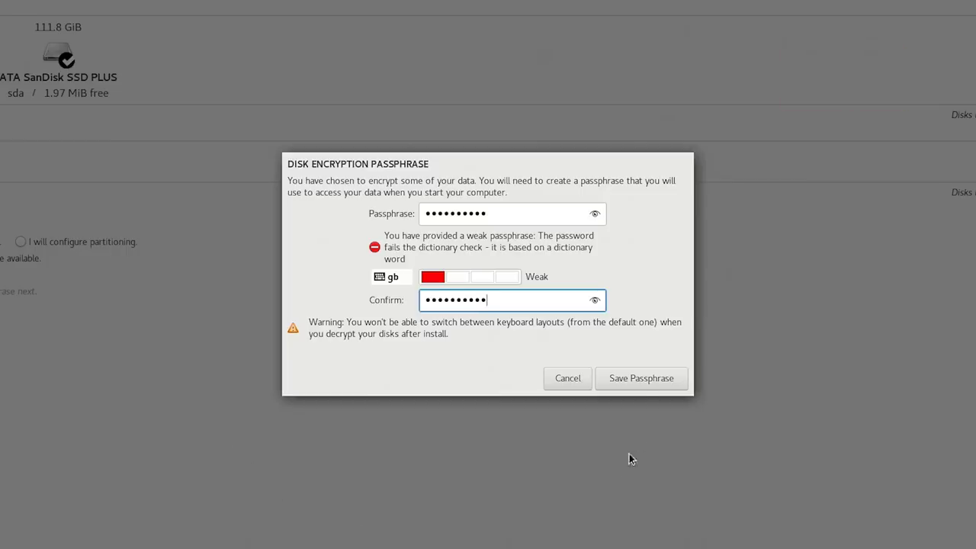
pyautogui.click(647, 384)
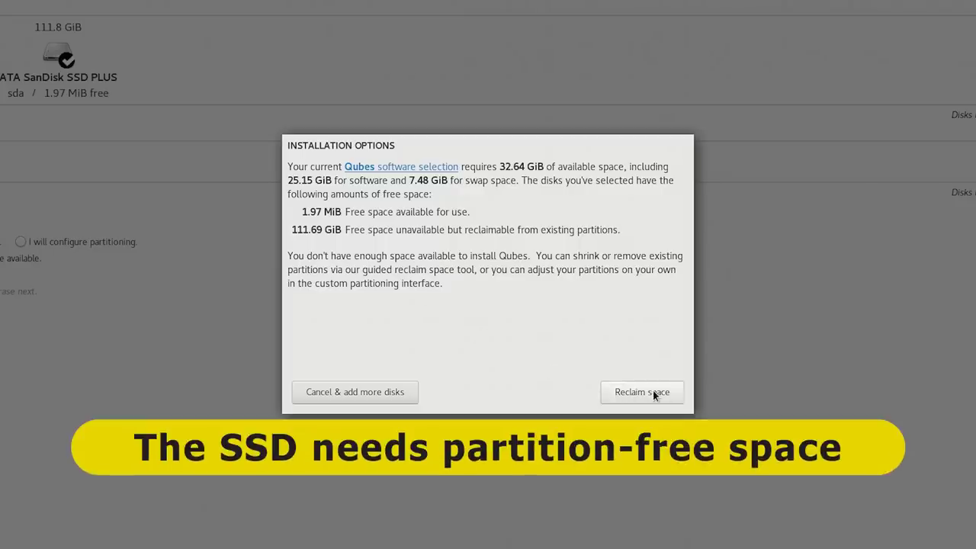
# Reclaim space by deleting the SSD's NTFS partition
pyautogui.click(654, 395)
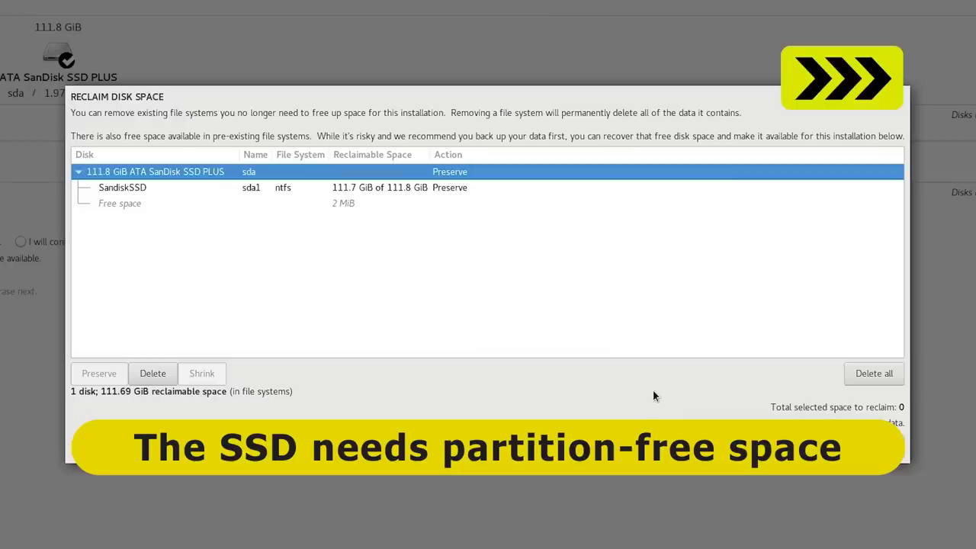
pyautogui.click(392, 186)
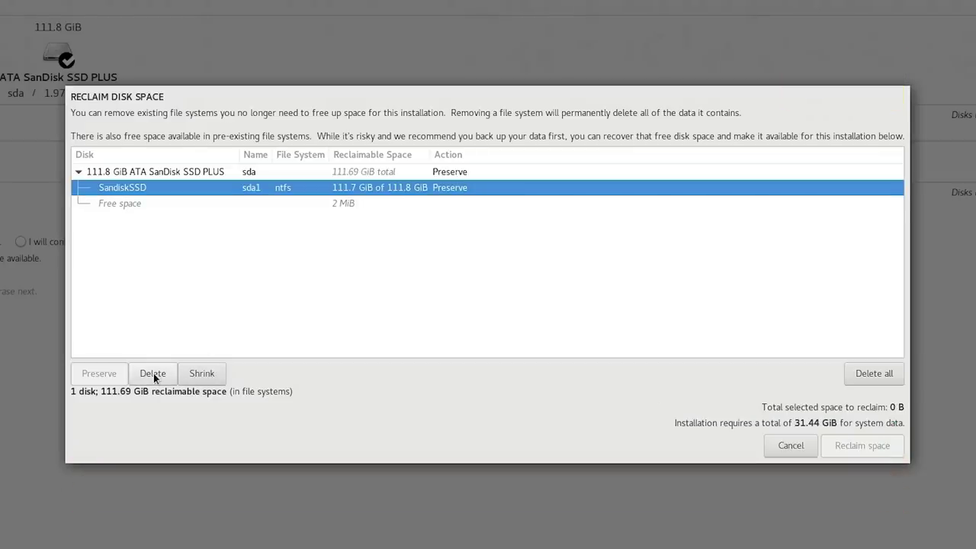
pyautogui.click(154, 373)
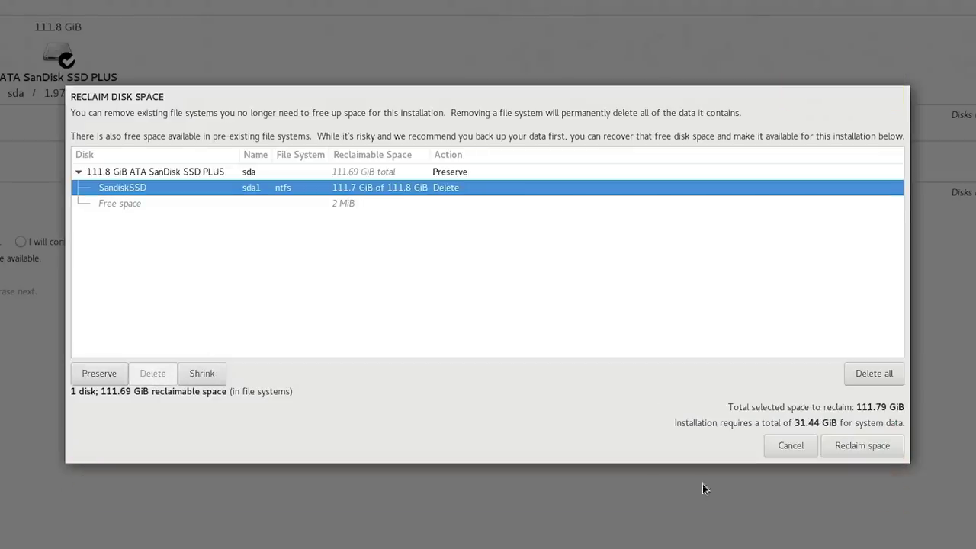
pyautogui.click(862, 445)
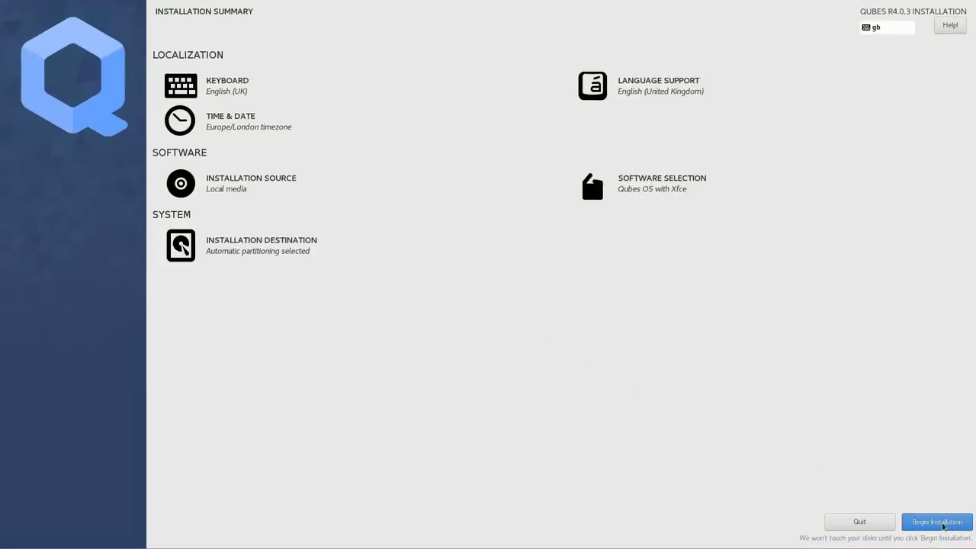
# Begin installation and create an administrator user account with a confirmed password
pyautogui.click(941, 522)
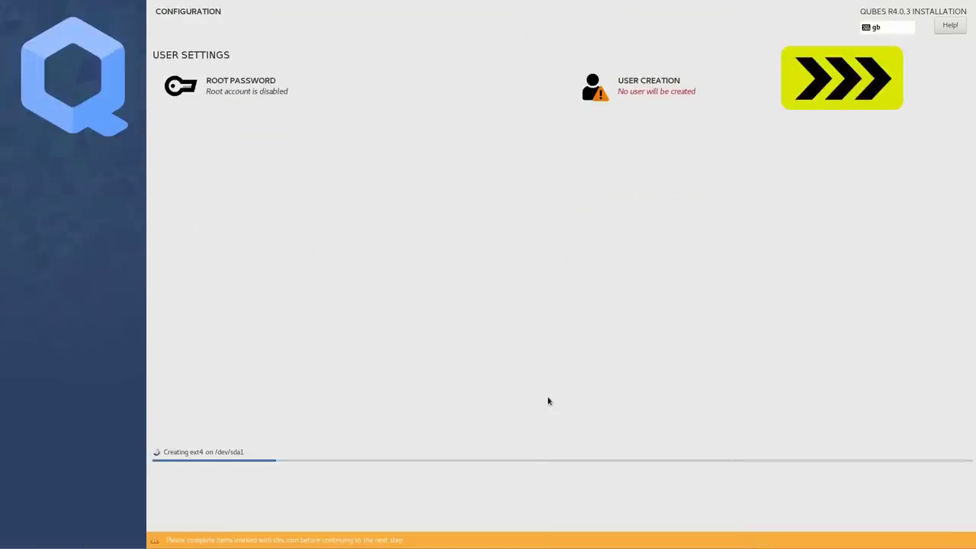
pyautogui.click(648, 88)
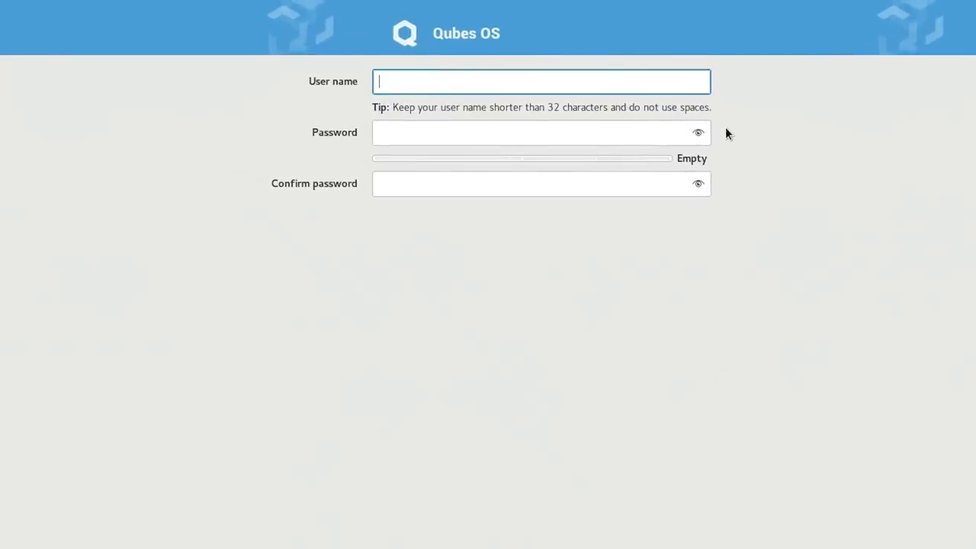
pyautogui.write('ec')
pyautogui.click(591, 136)
pyautogui.write('*****')
pyautogui.press('Tab')
pyautogui.write('**')
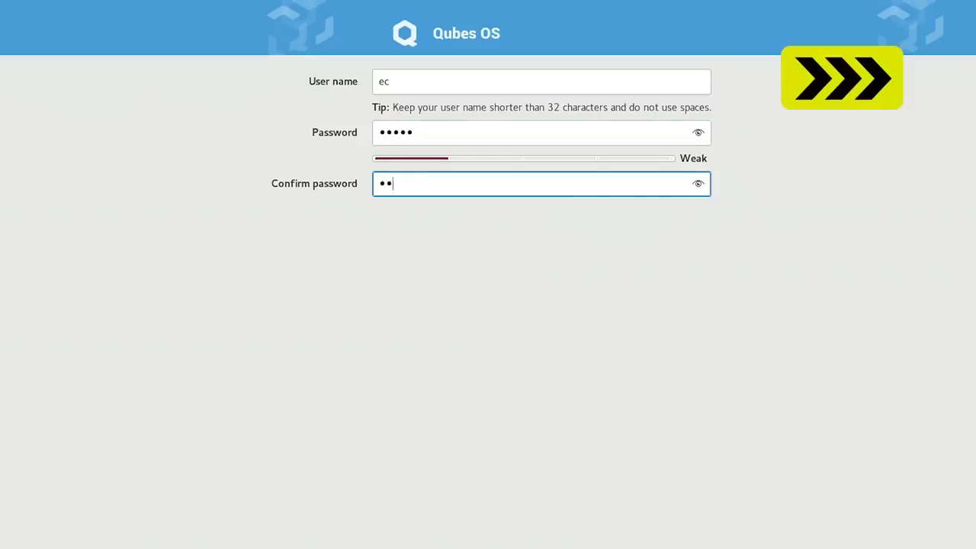
pyautogui.write('***')
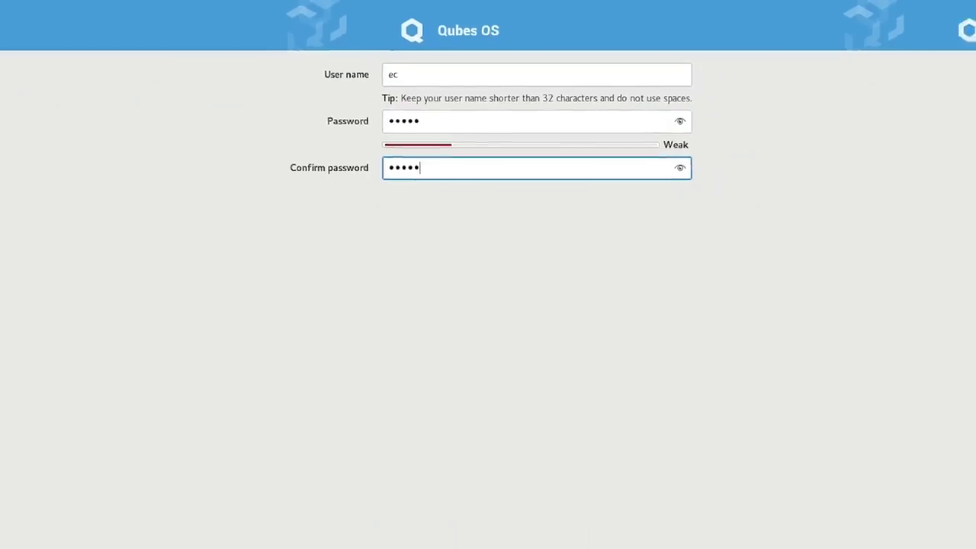
pyautogui.click(22, 29)
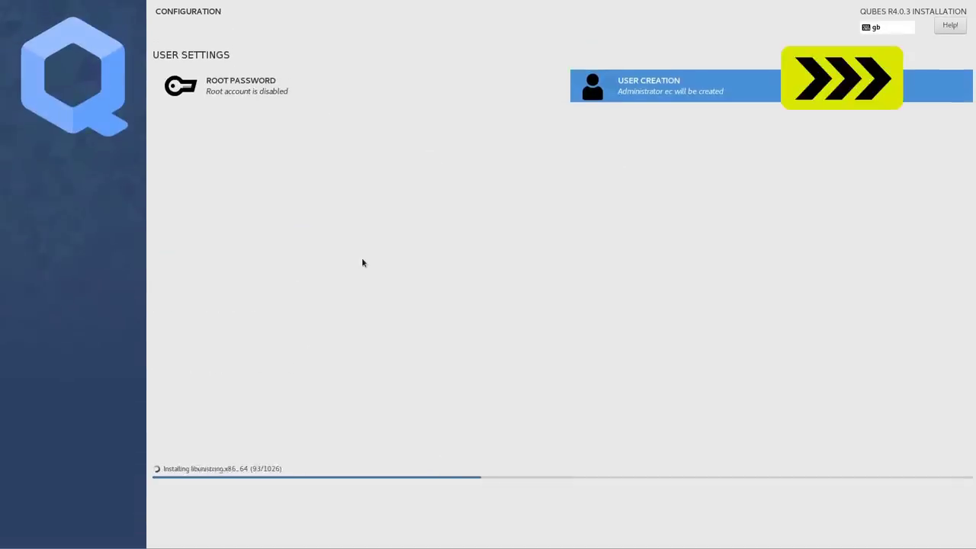
# Unlock the root account and set and confirm a root password
pyautogui.press('Left')
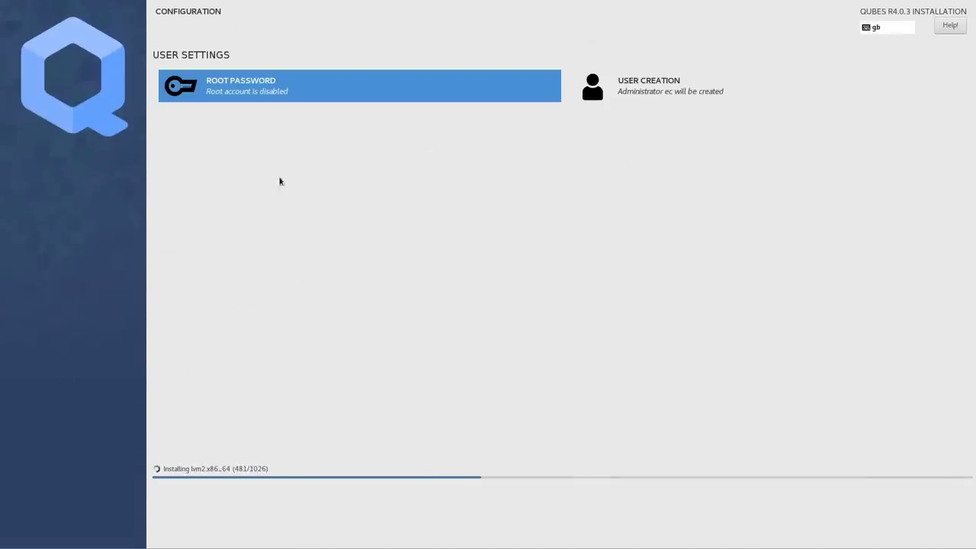
pyautogui.click(205, 87)
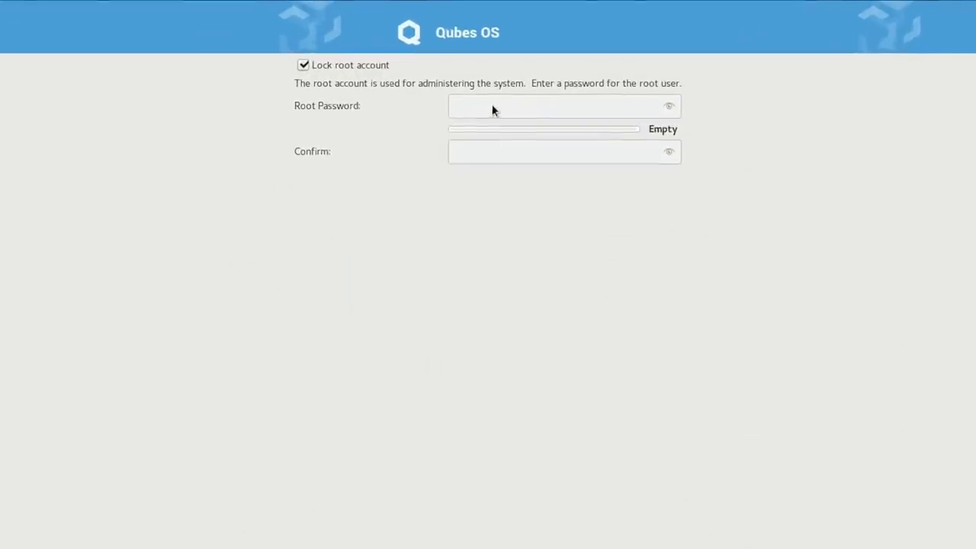
pyautogui.click(338, 52)
pyautogui.write('•••••')
pyautogui.click(496, 122)
pyautogui.write('•••••')
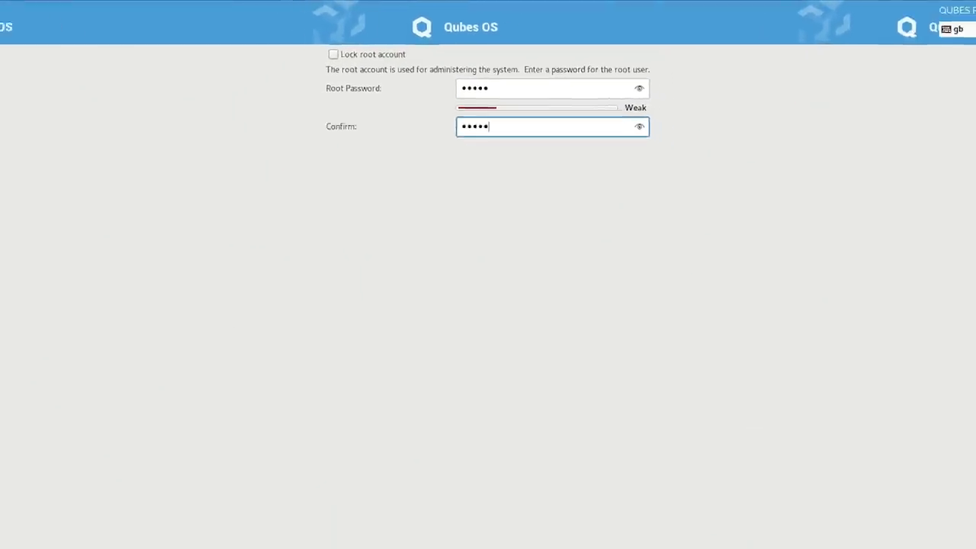
pyautogui.press('Return')
pyautogui.press('Return')
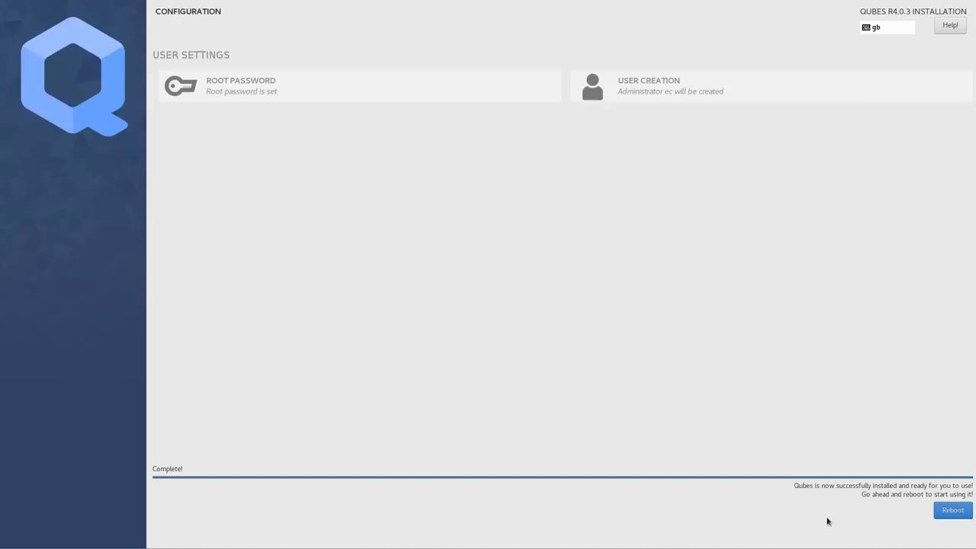
# Reboot into the newly installed Qubes OS system
pyautogui.click(949, 511)
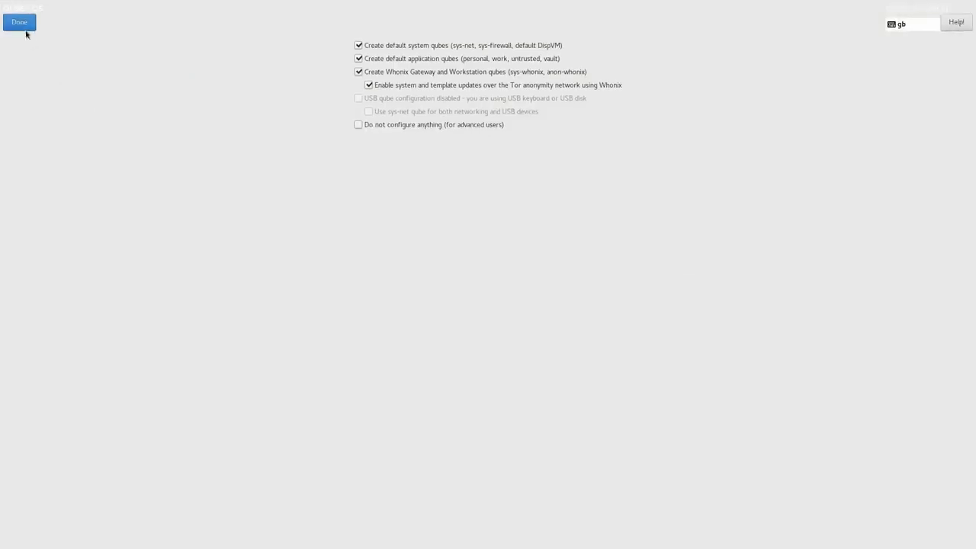
# Accept the default qube choices, finish configuration, and log in with the user password
pyautogui.click(23, 27)
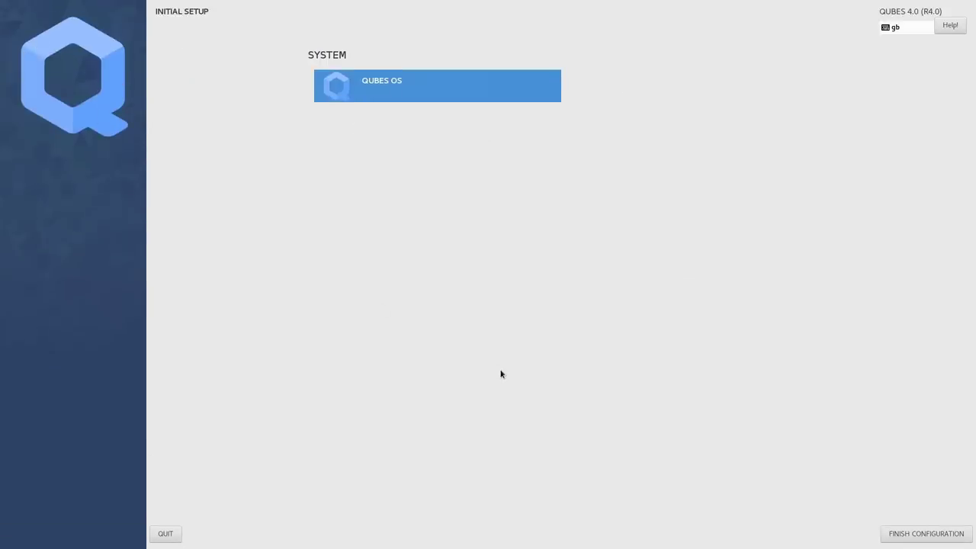
pyautogui.click(911, 538)
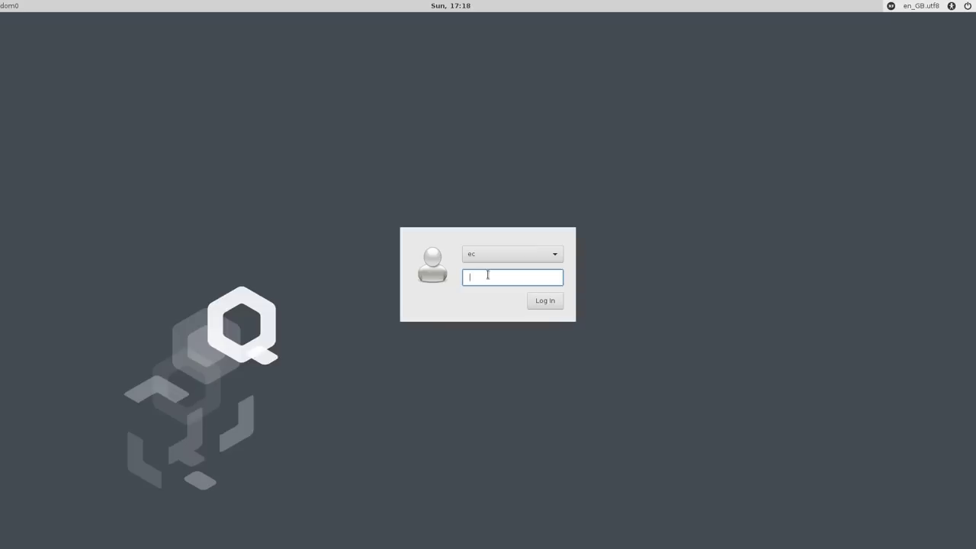
pyautogui.write('•••••')
pyautogui.press('Return')
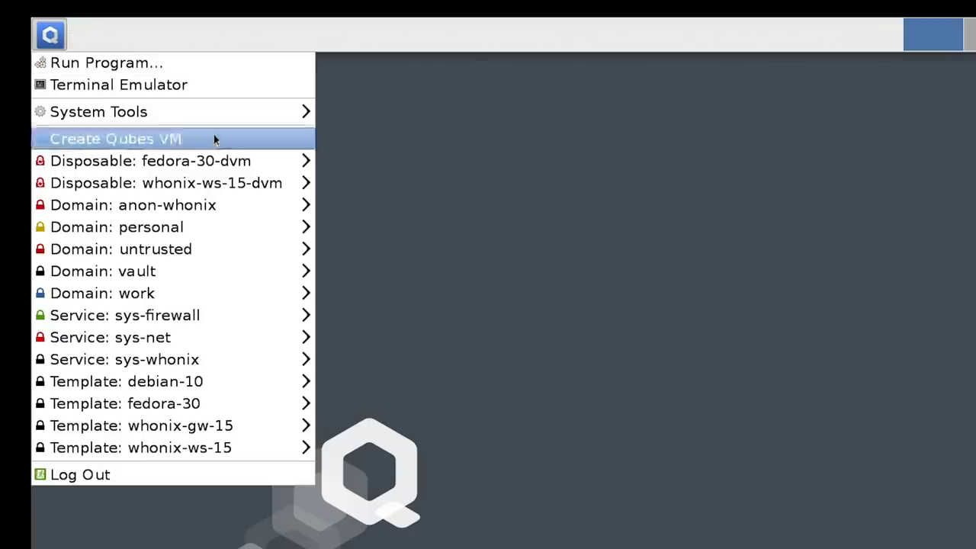
# Bring up the Qubes application menu listing qubes, disposables, services and templates
pyautogui.moveTo(213, 111)
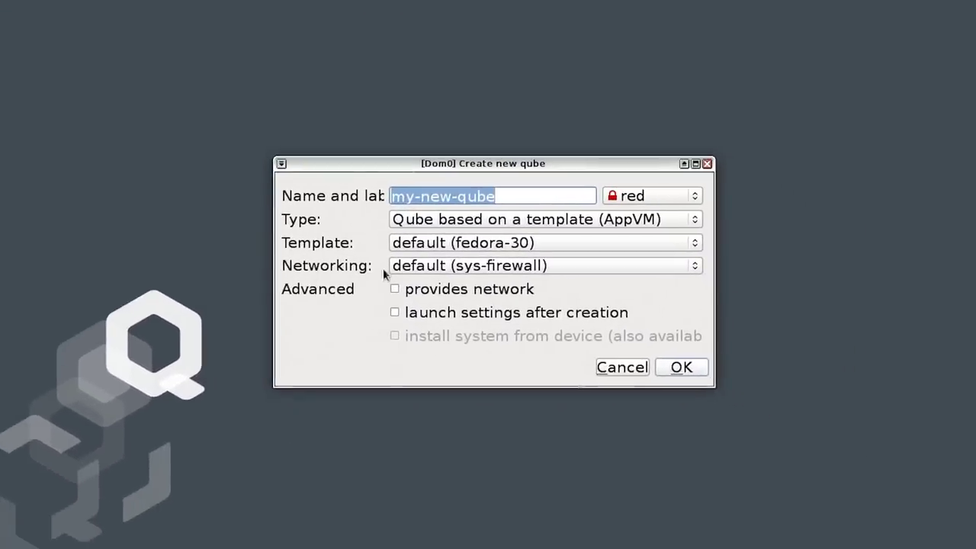
pyautogui.click(563, 244)
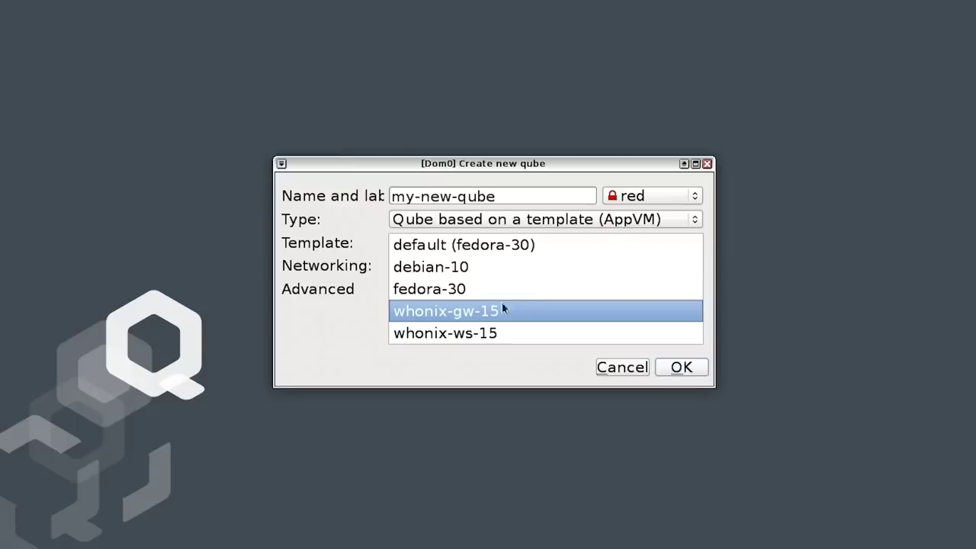
pyautogui.click(330, 332)
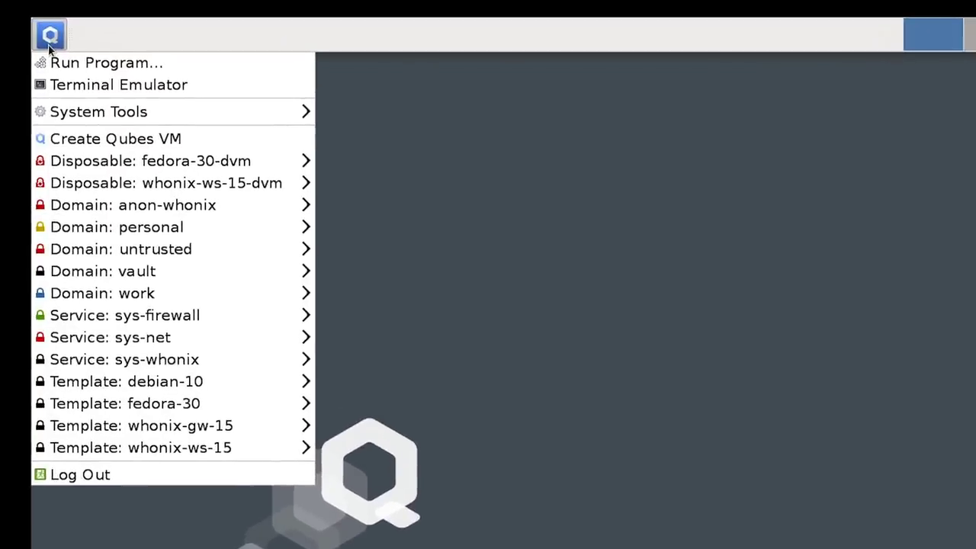
# Browse the Disposable, Domain, Service and Template entries of the Q menu, ending on Domain: personal
pyautogui.moveTo(211, 165)
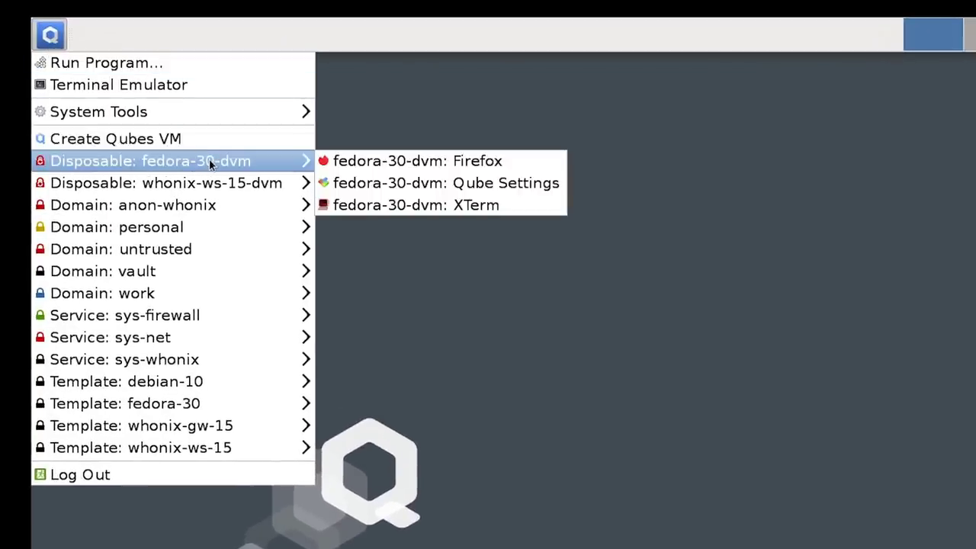
pyautogui.moveTo(234, 187)
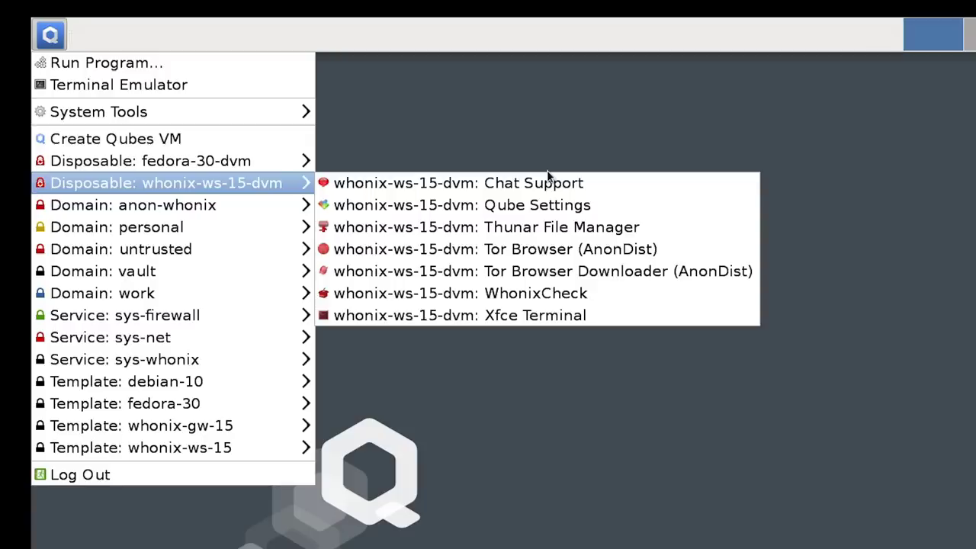
pyautogui.moveTo(179, 228)
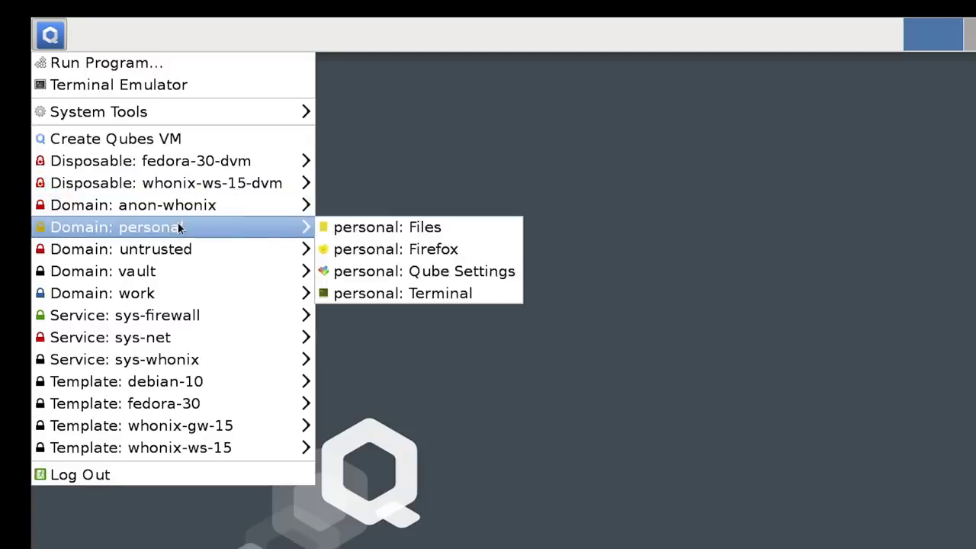
pyautogui.moveTo(171, 244)
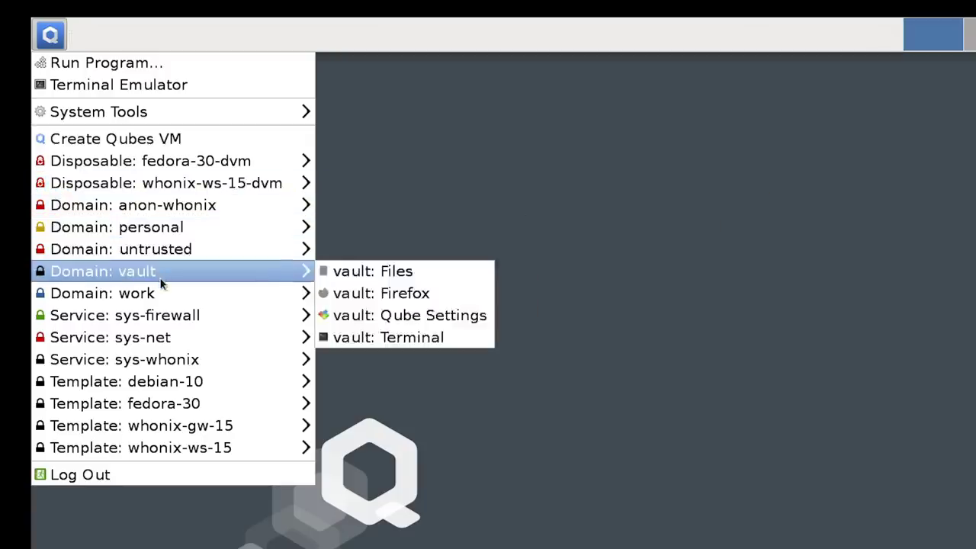
pyautogui.moveTo(162, 296)
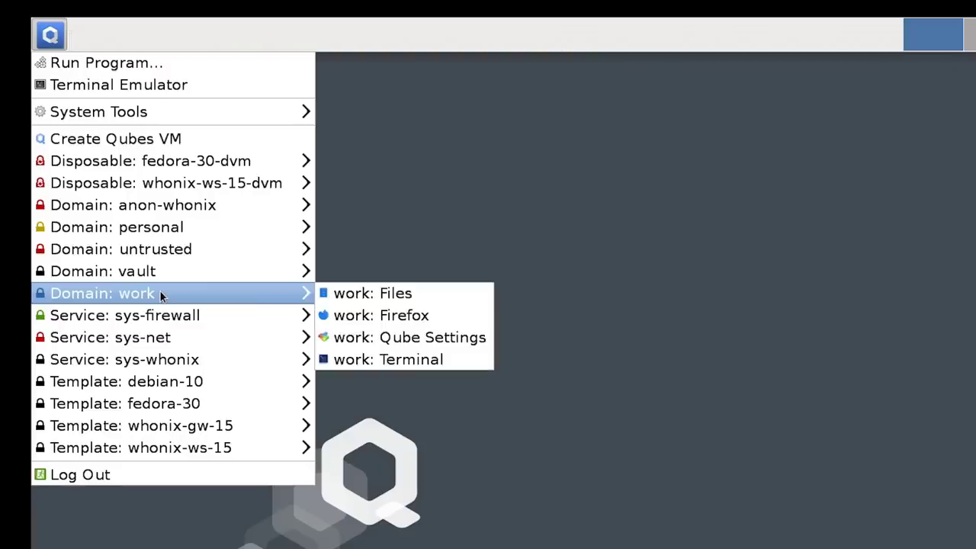
pyautogui.moveTo(161, 321)
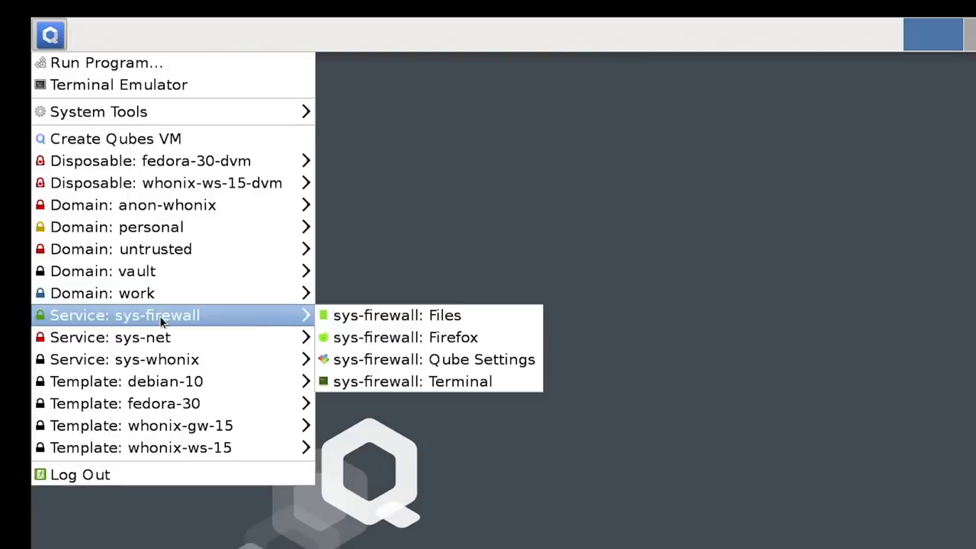
pyautogui.moveTo(163, 341)
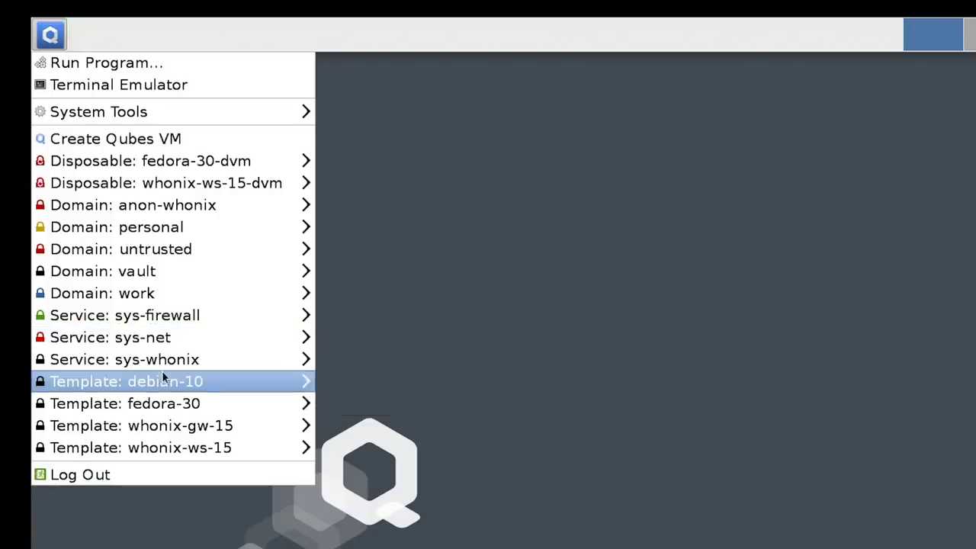
pyautogui.moveTo(163, 376)
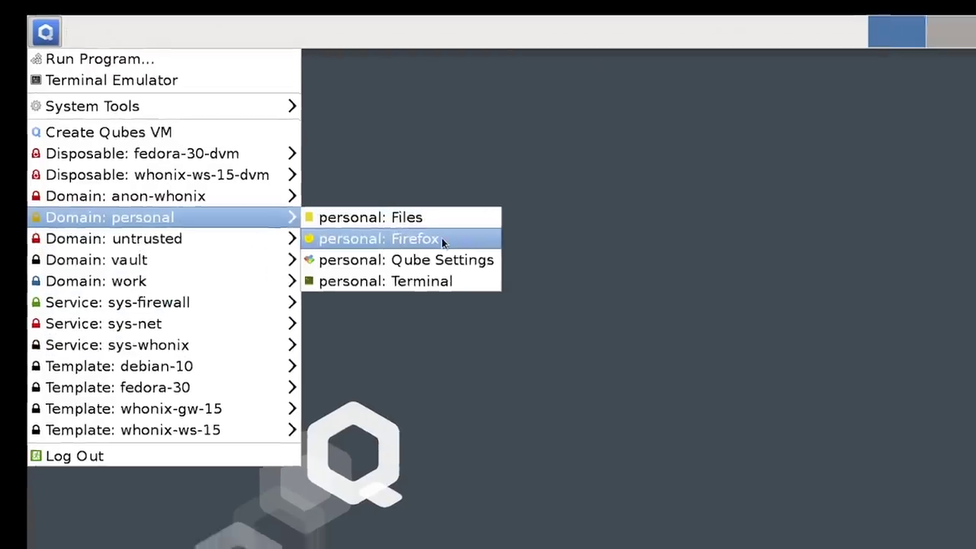
# Launch Firefox in the personal qube and move its window toward the screen centre
pyautogui.click(441, 242)
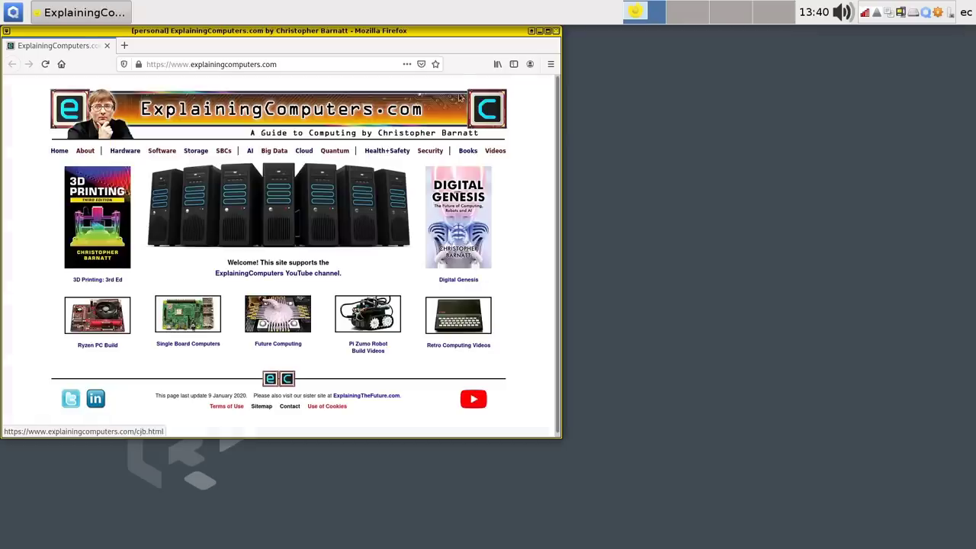
pyautogui.moveTo(425, 35); pyautogui.dragTo(498, 59)
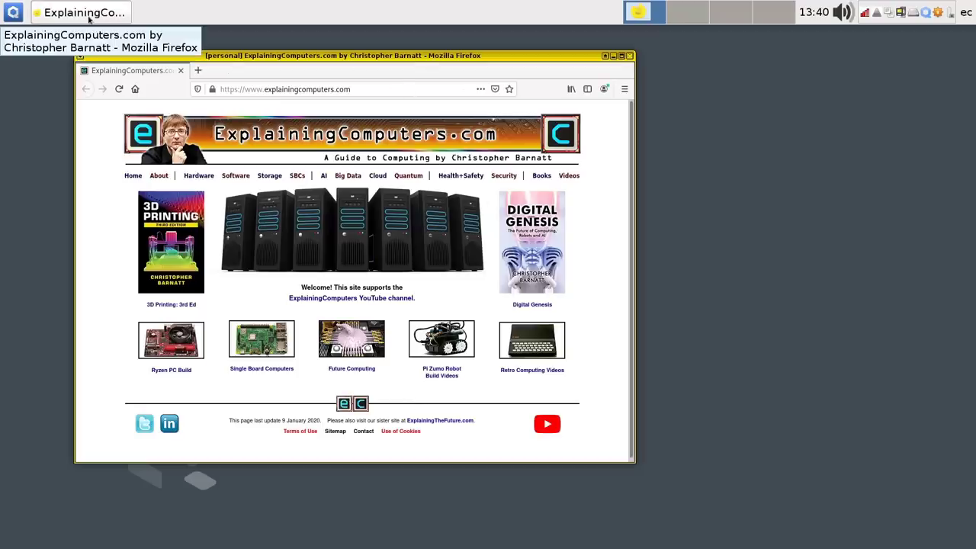
pyautogui.click(13, 15)
# Open the personal qube's file manager and move it up and left
pyautogui.moveTo(84, 153)
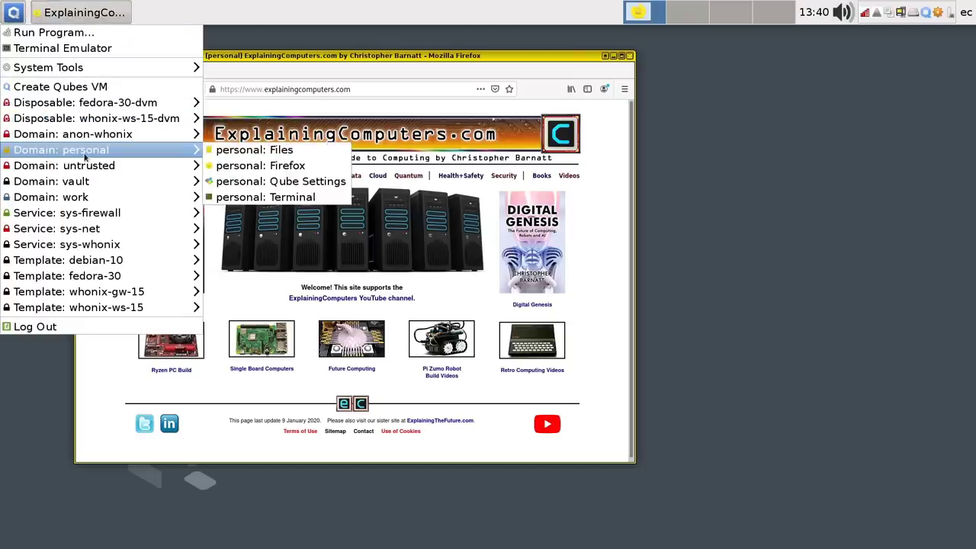
pyautogui.click(288, 164)
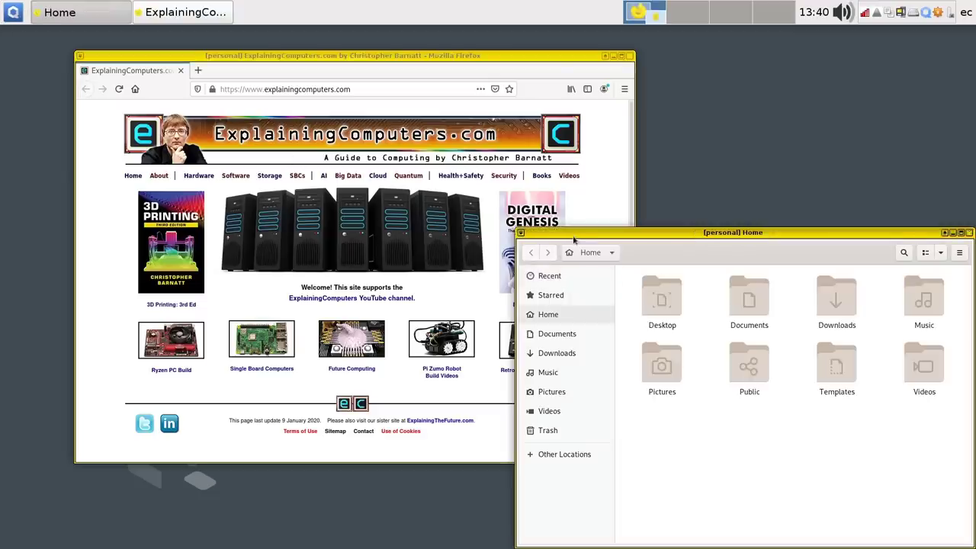
pyautogui.moveTo(576, 226); pyautogui.dragTo(531, 207)
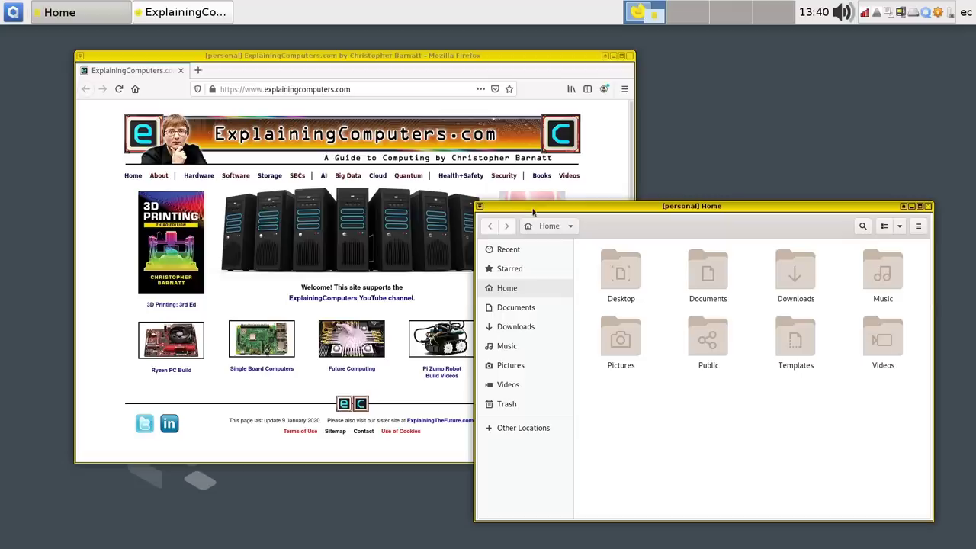
# Launch Firefox in the work qube and move its window down so the others show
pyautogui.click(13, 22)
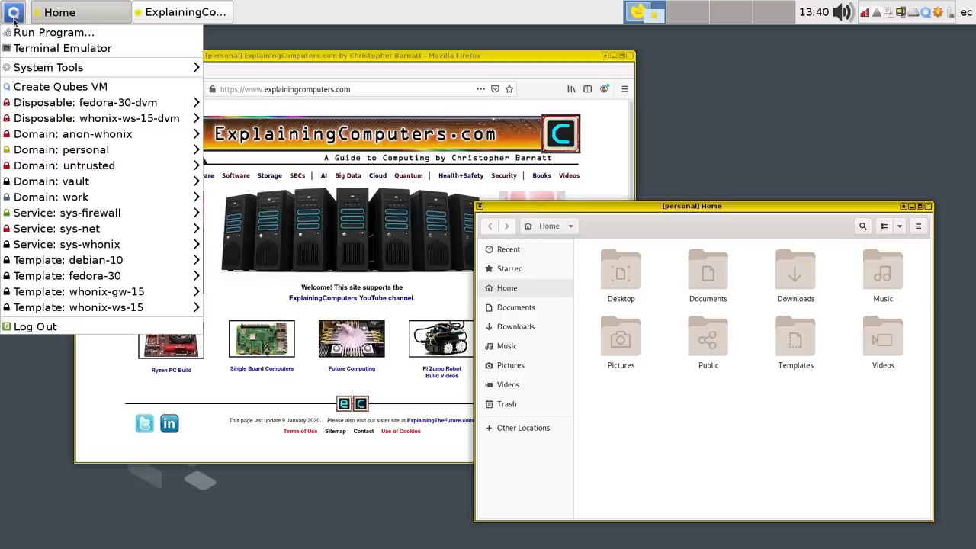
pyautogui.moveTo(112, 202)
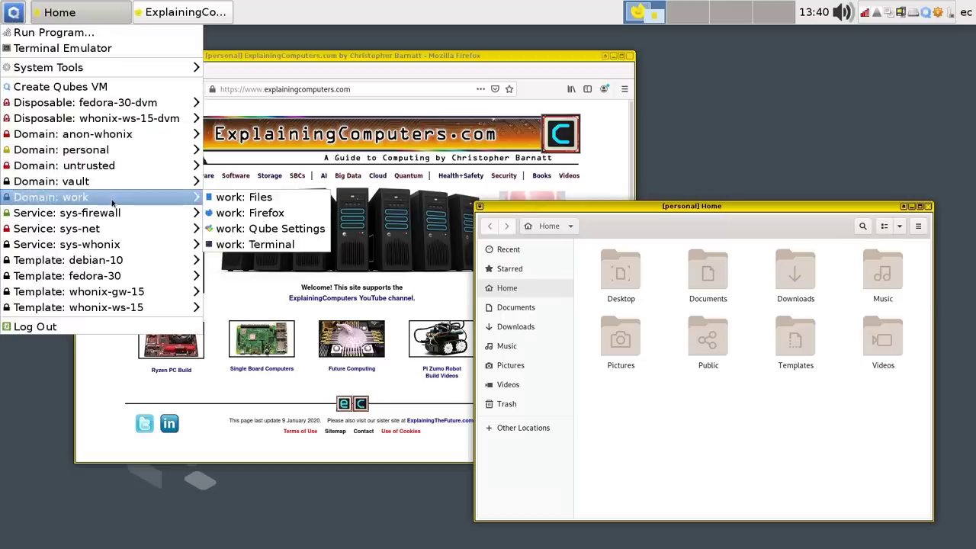
pyautogui.click(286, 217)
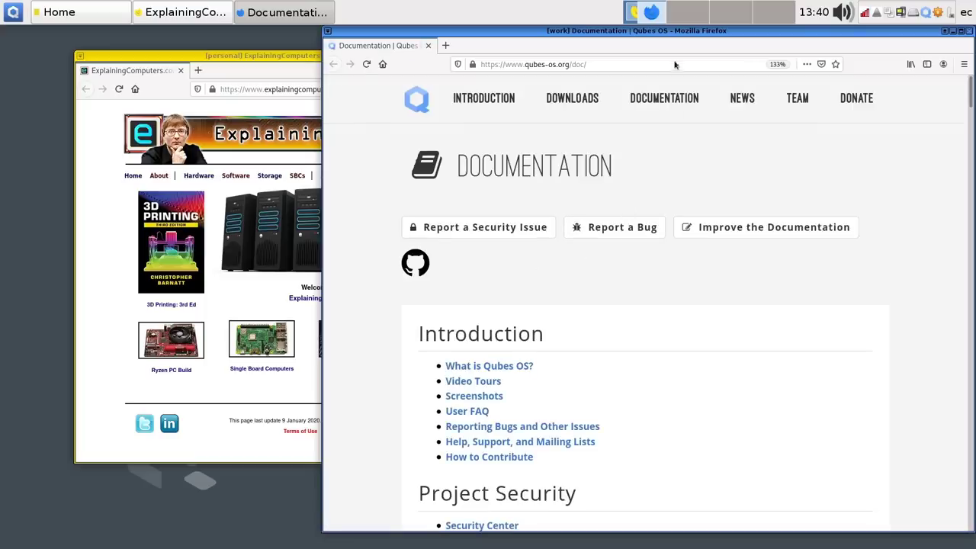
pyautogui.moveTo(657, 32); pyautogui.dragTo(580, 46)
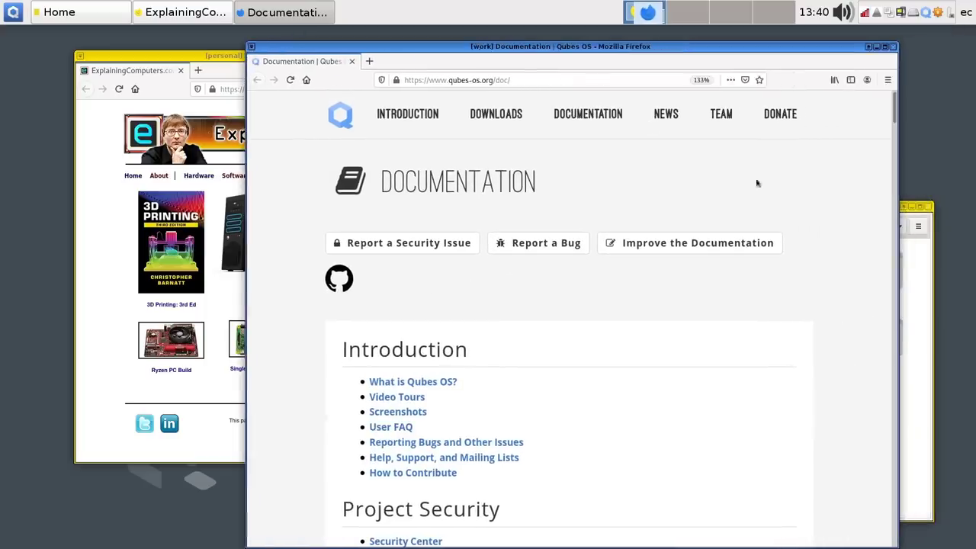
pyautogui.moveTo(892, 114); pyautogui.dragTo(868, 107)
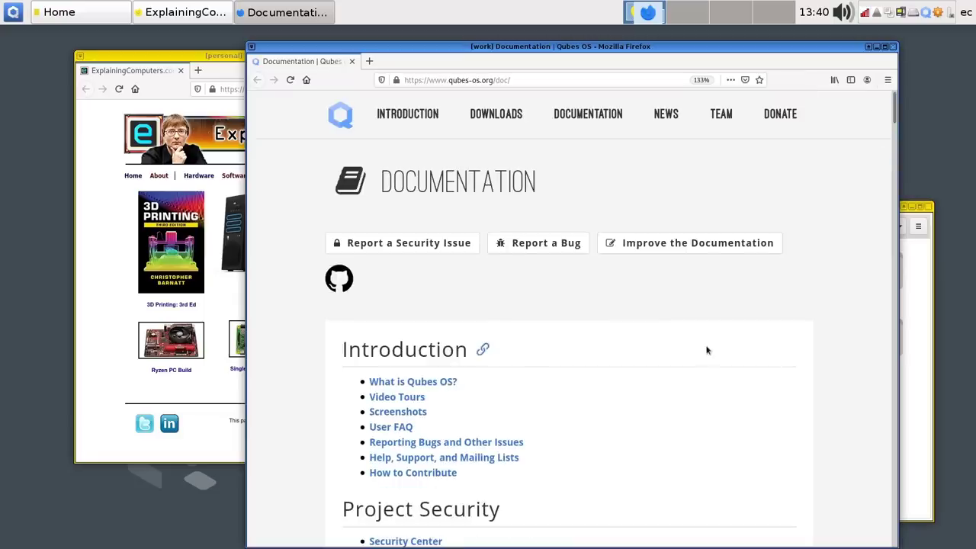
pyautogui.moveTo(675, 49); pyautogui.dragTo(550, 145)
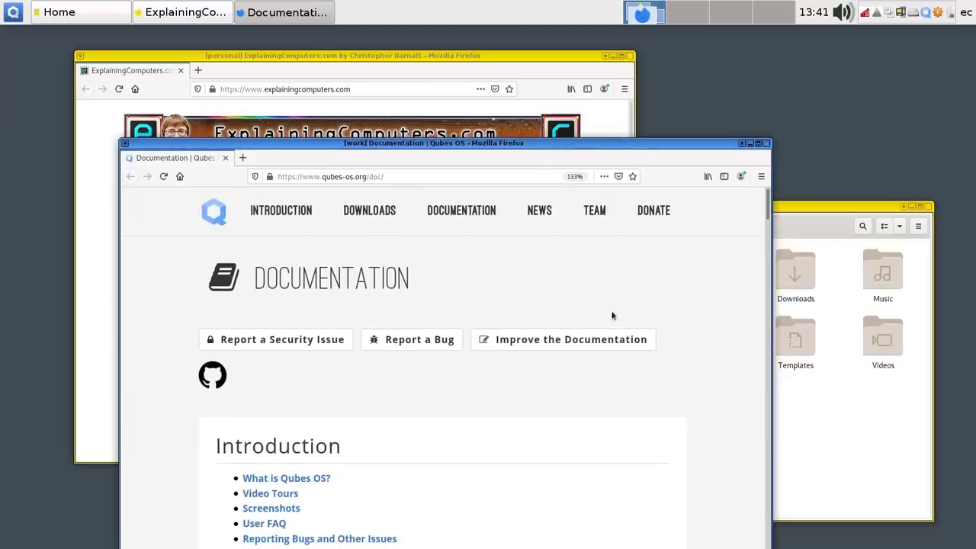
# Roll up, maximise, restore and minimise the work Firefox window, then move it to workspace 2
pyautogui.click(744, 144)
pyautogui.click(744, 146)
pyautogui.click(758, 143)
pyautogui.click(965, 32)
pyautogui.click(751, 144)
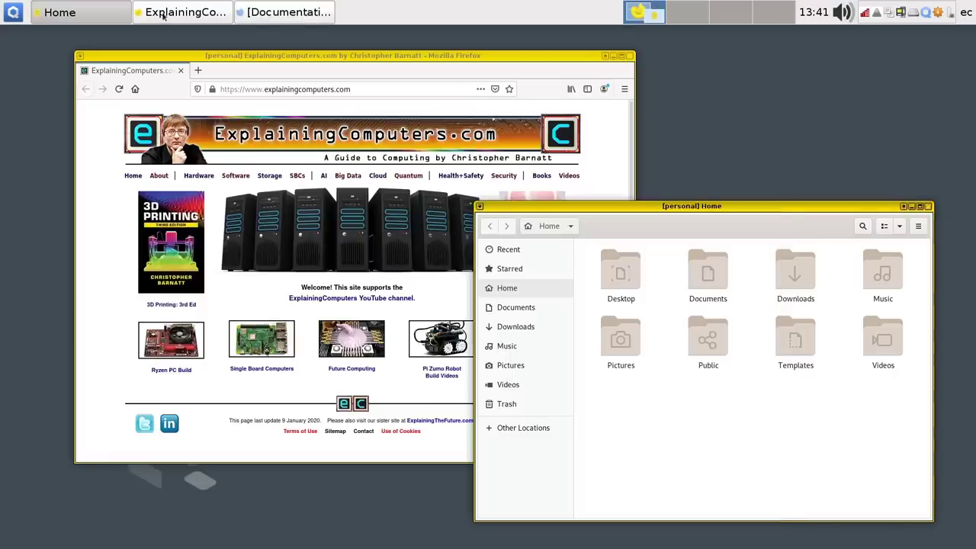
pyautogui.click(264, 14)
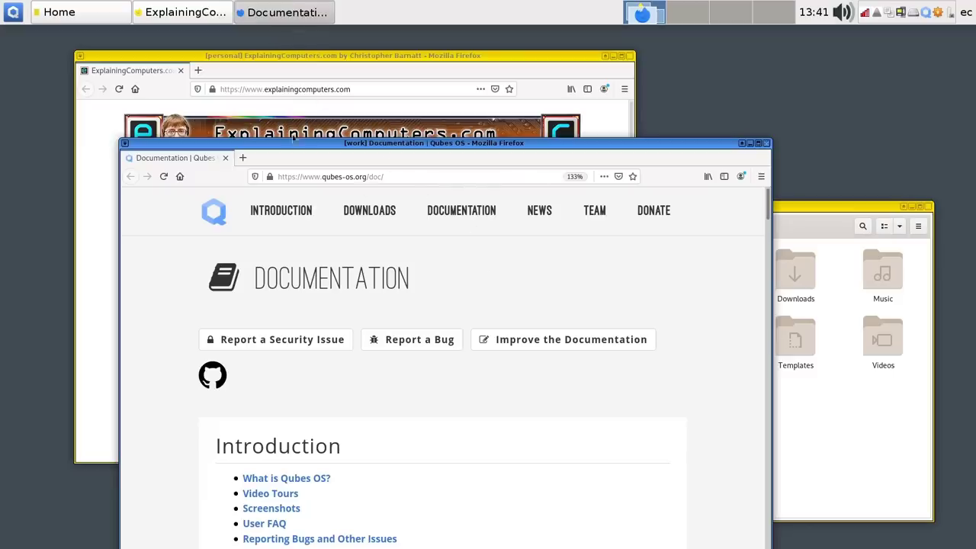
pyautogui.moveTo(259, 145); pyautogui.dragTo(326, 49)
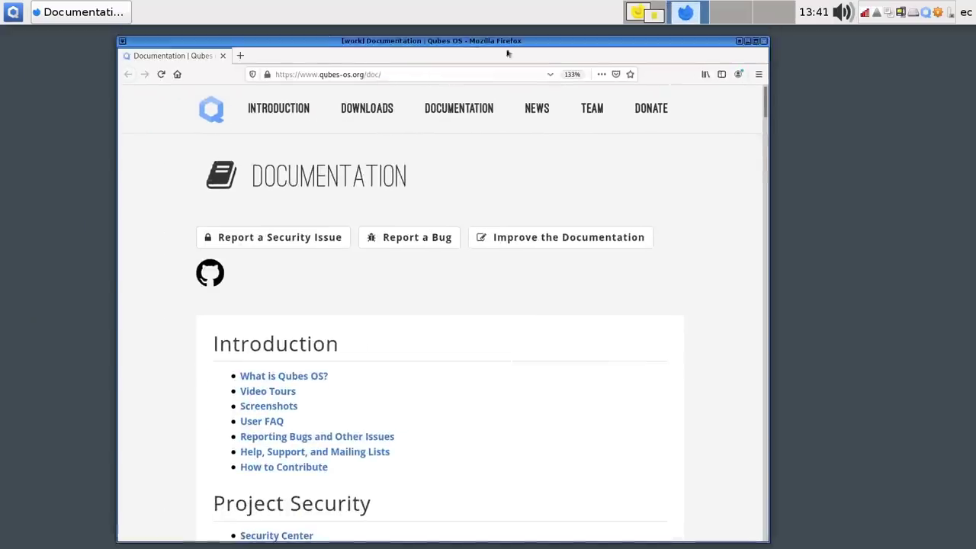
# Move the personal Home file manager to workspace 2 and follow it there
pyautogui.click(653, 17)
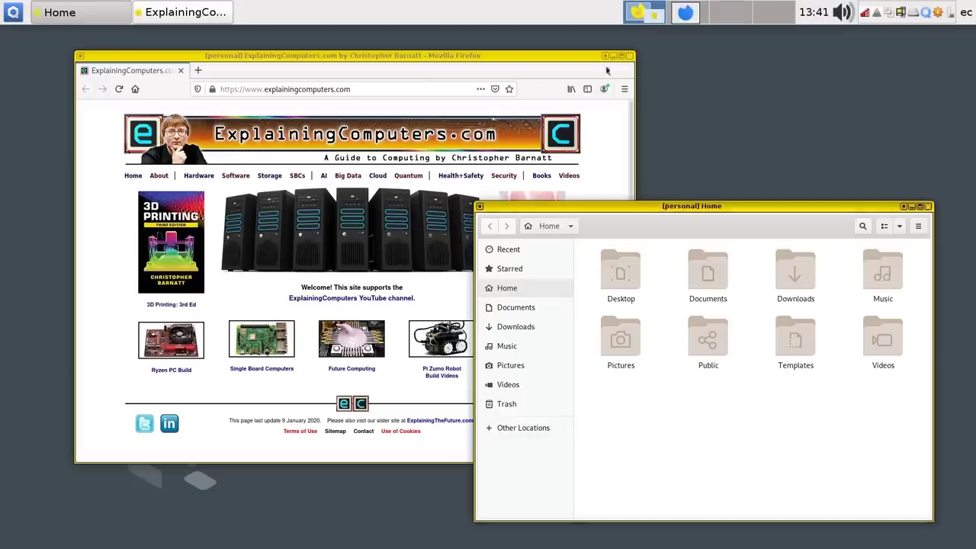
pyautogui.rightClick(587, 208)
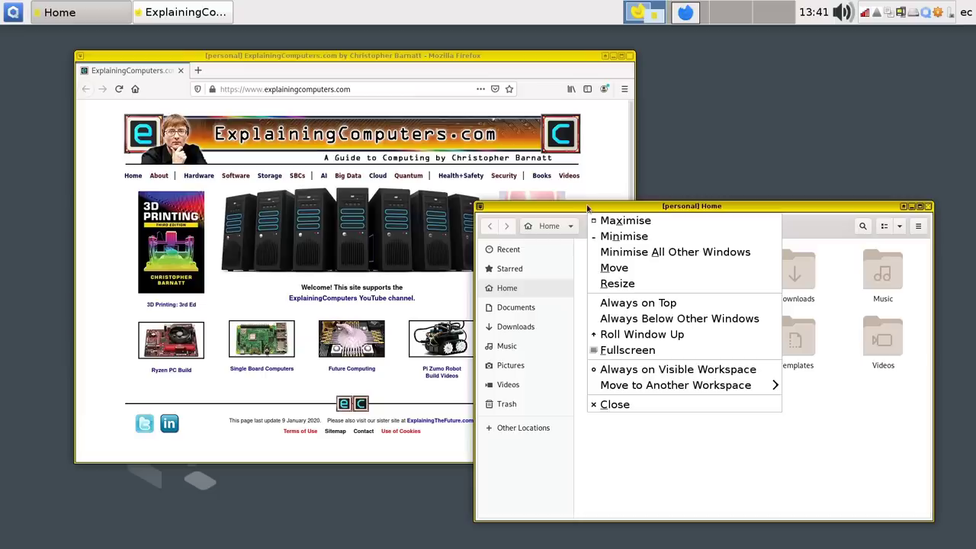
pyautogui.moveTo(717, 386)
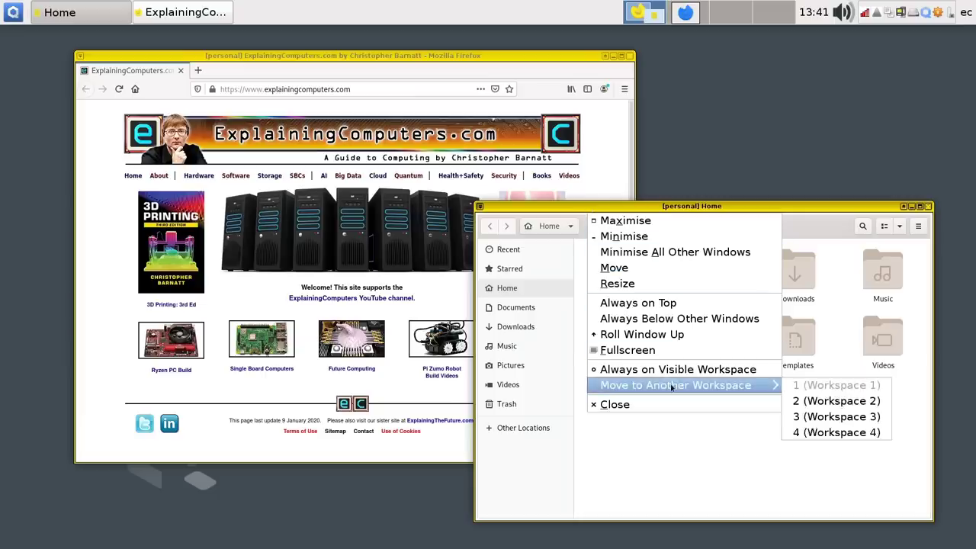
pyautogui.click(820, 401)
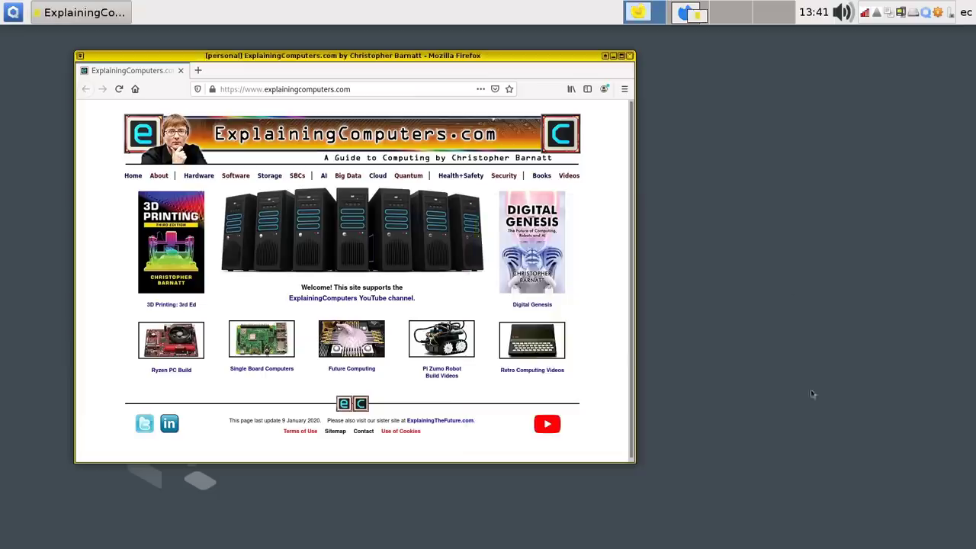
pyautogui.click(697, 9)
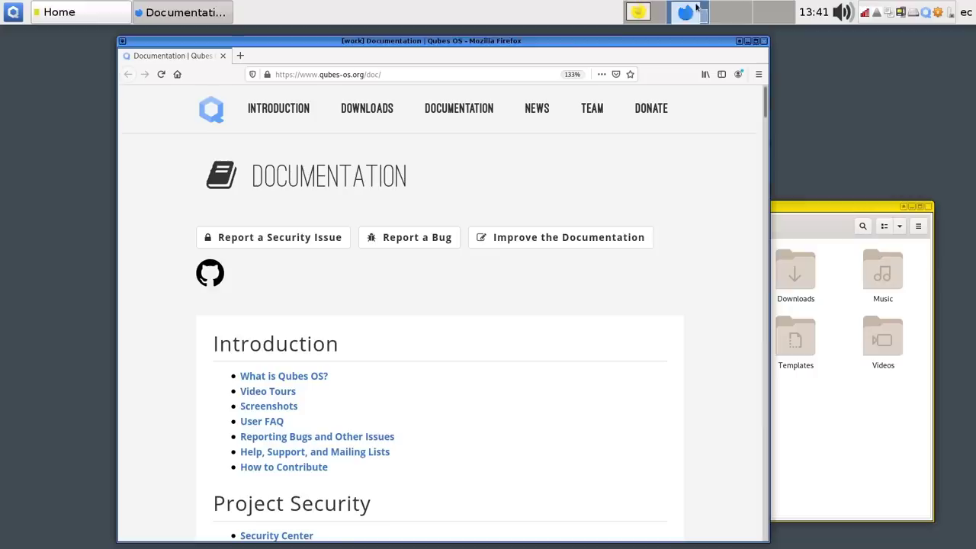
# Send the Home file manager back to workspace 1 and shift it left over the webpage
pyautogui.rightClick(798, 206)
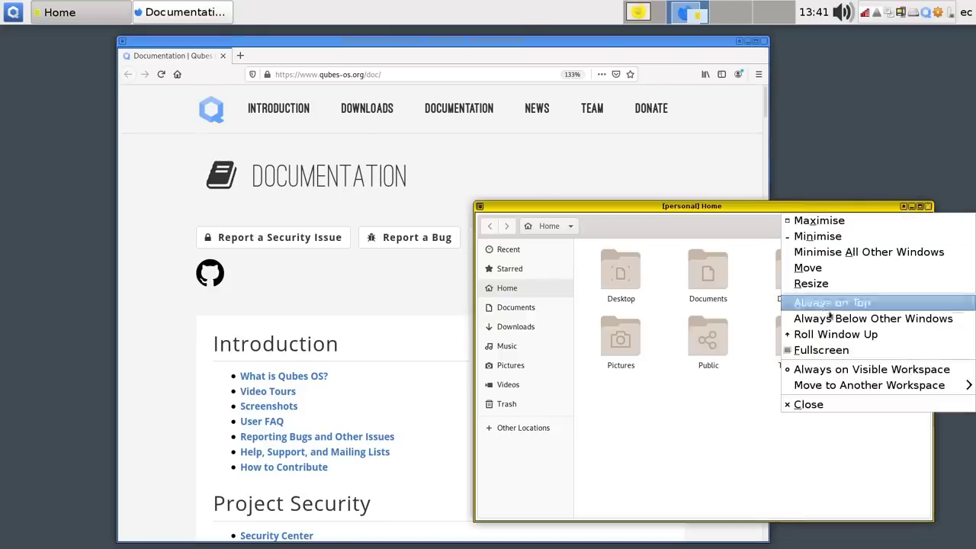
pyautogui.moveTo(846, 387)
pyautogui.click(762, 387)
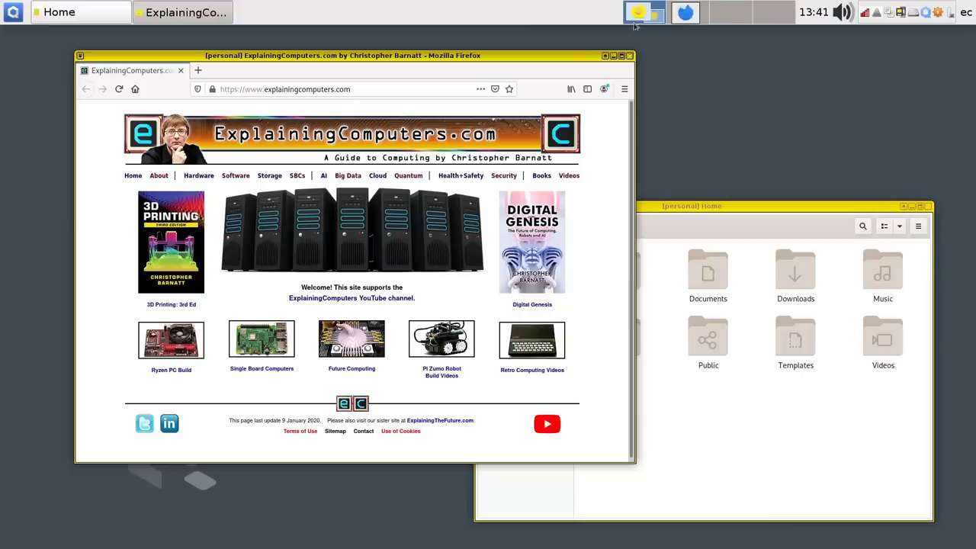
pyautogui.click(637, 18)
pyautogui.click(684, 212)
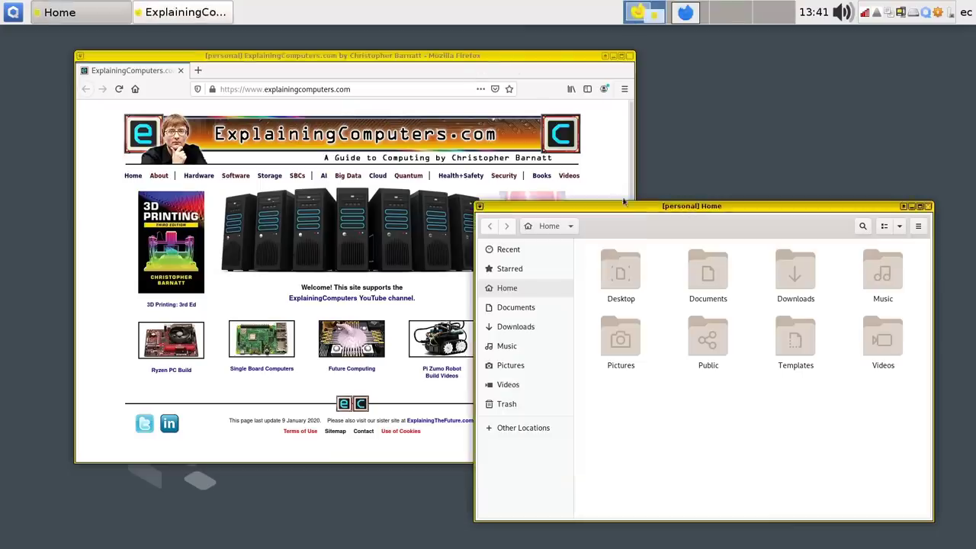
pyautogui.moveTo(630, 209); pyautogui.dragTo(548, 205)
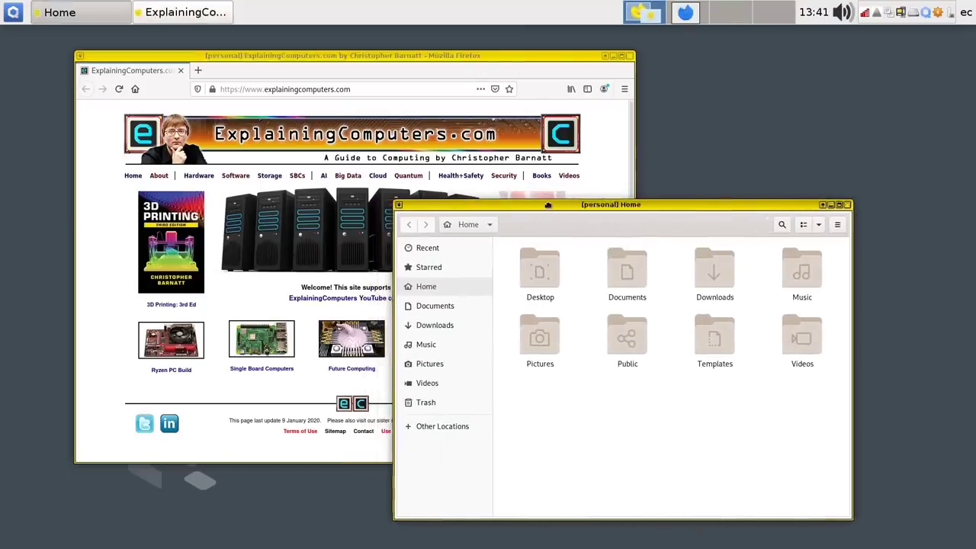
# Open Files in the untrusted qube and move its window to the left
pyautogui.click(7, 14)
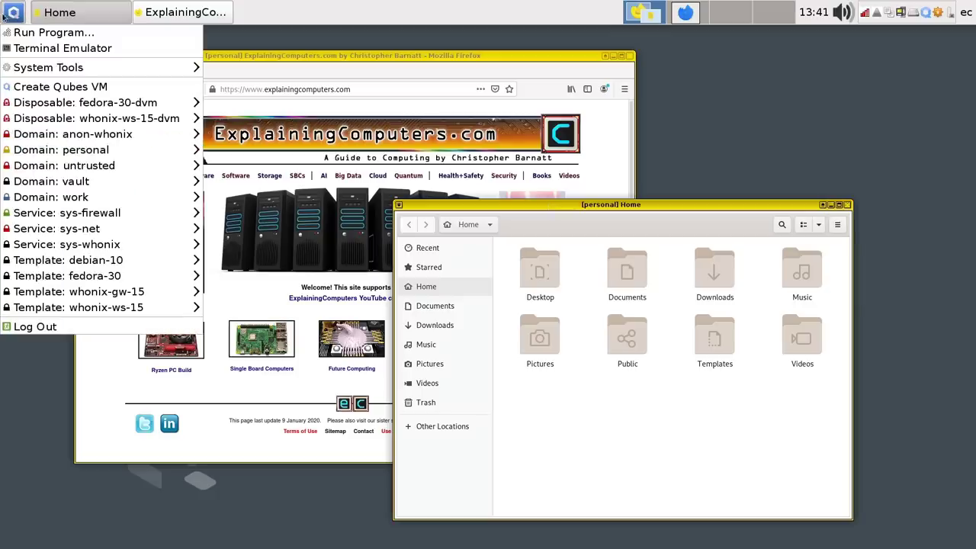
pyautogui.moveTo(83, 173)
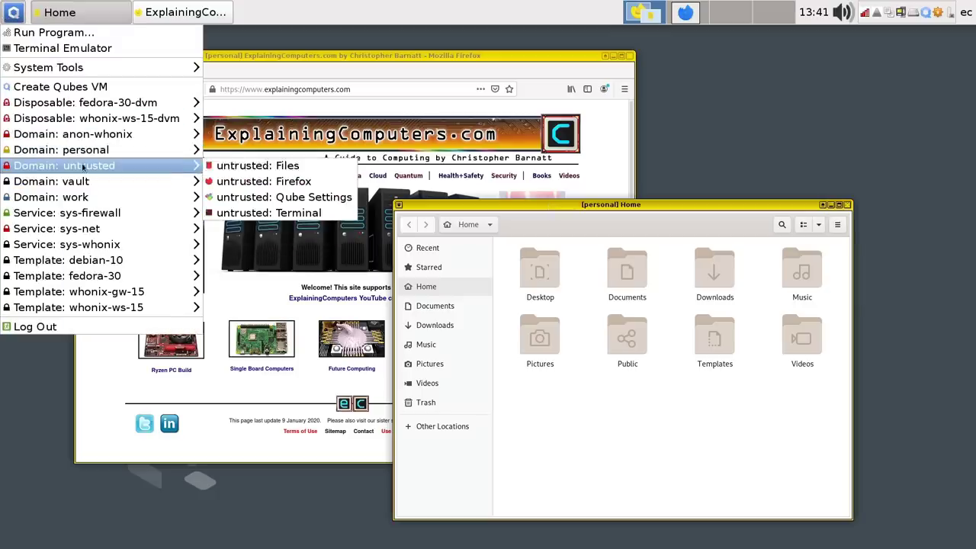
pyautogui.click(292, 171)
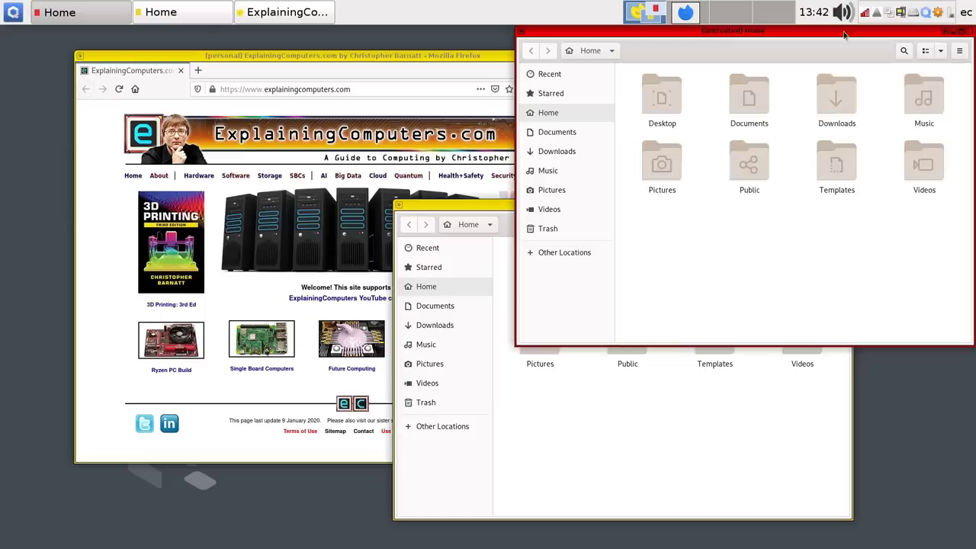
pyautogui.moveTo(831, 32); pyautogui.dragTo(341, 46)
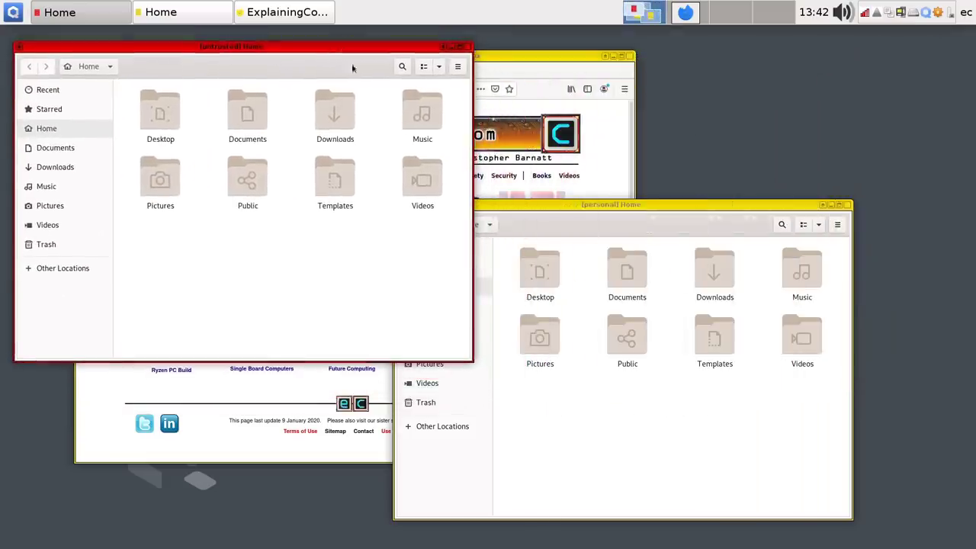
# Shift the personal file manager right and show Other Locations in both file managers
pyautogui.moveTo(544, 207); pyautogui.dragTo(593, 202)
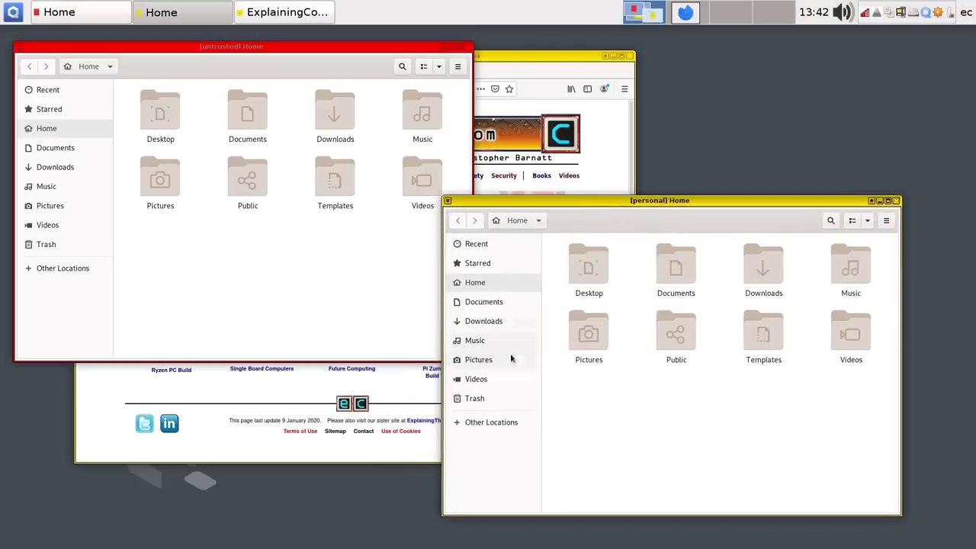
pyautogui.click(494, 424)
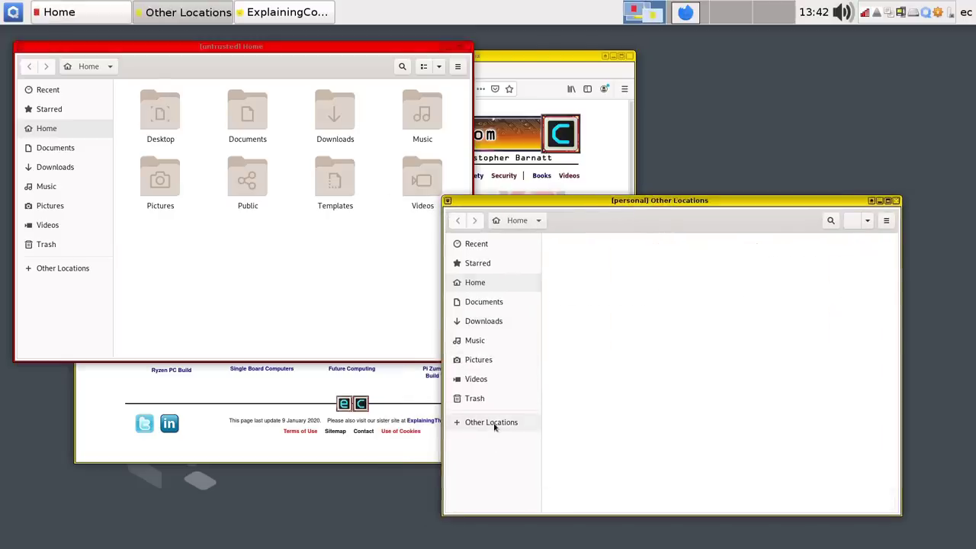
pyautogui.click(65, 269)
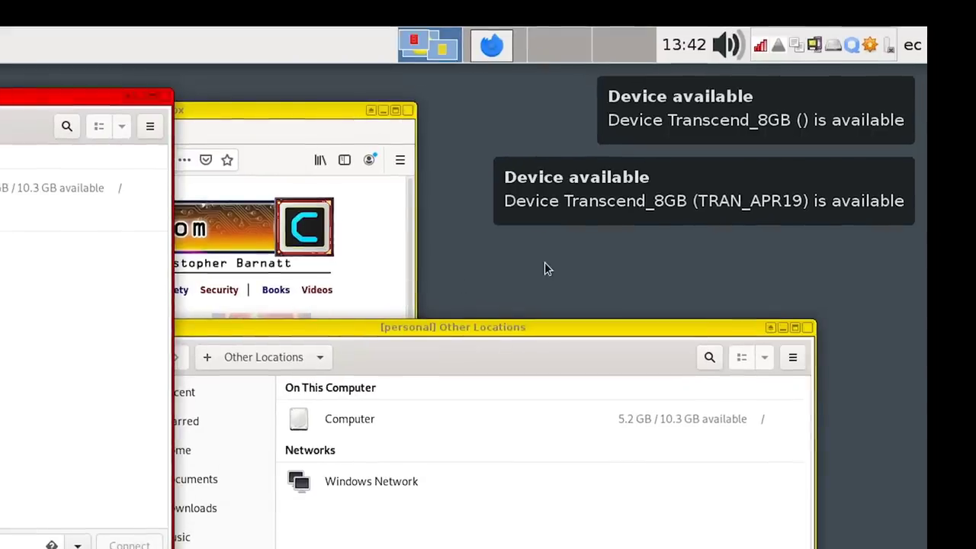
# Attach dom0:sdb Transcend_8GB to the personal qube from the Qubes Devices tray menu
pyautogui.click(814, 45)
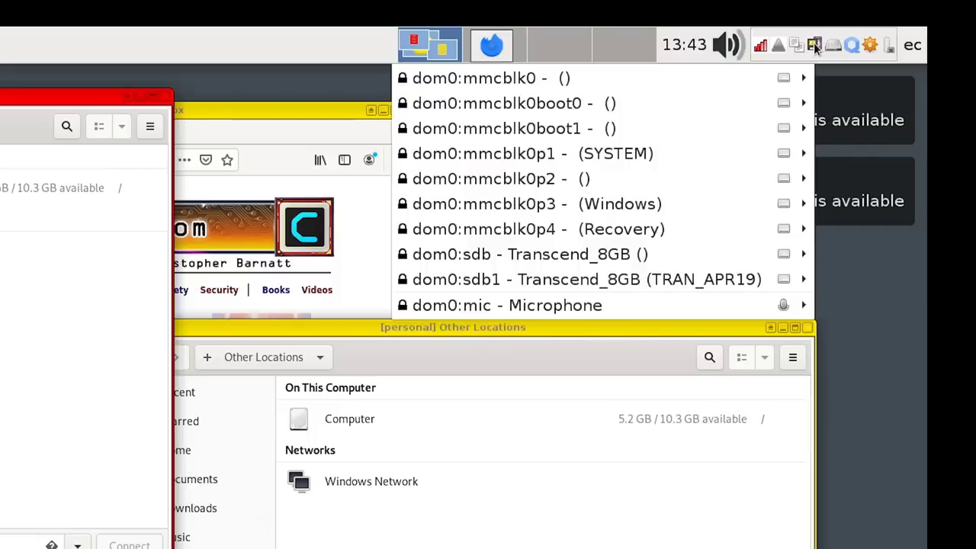
pyautogui.moveTo(672, 85)
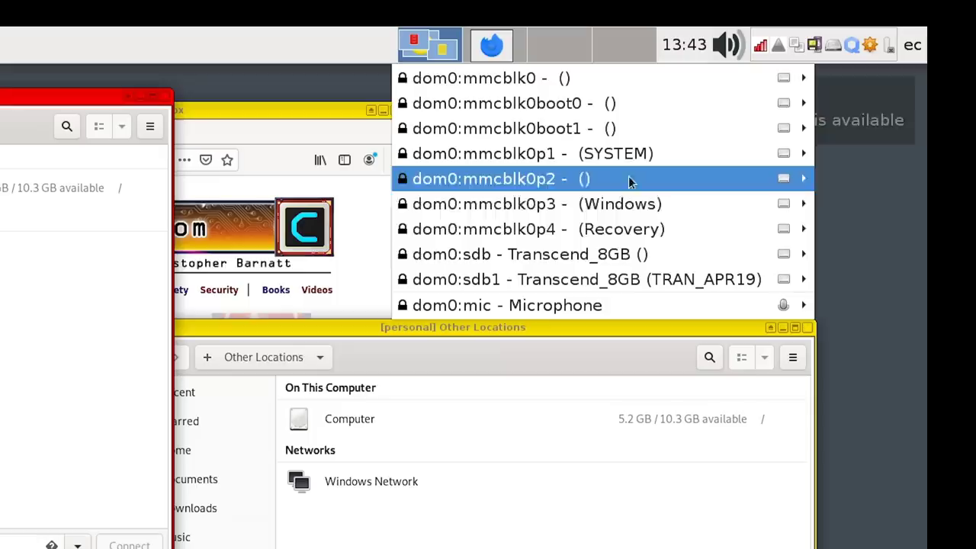
pyautogui.moveTo(592, 257)
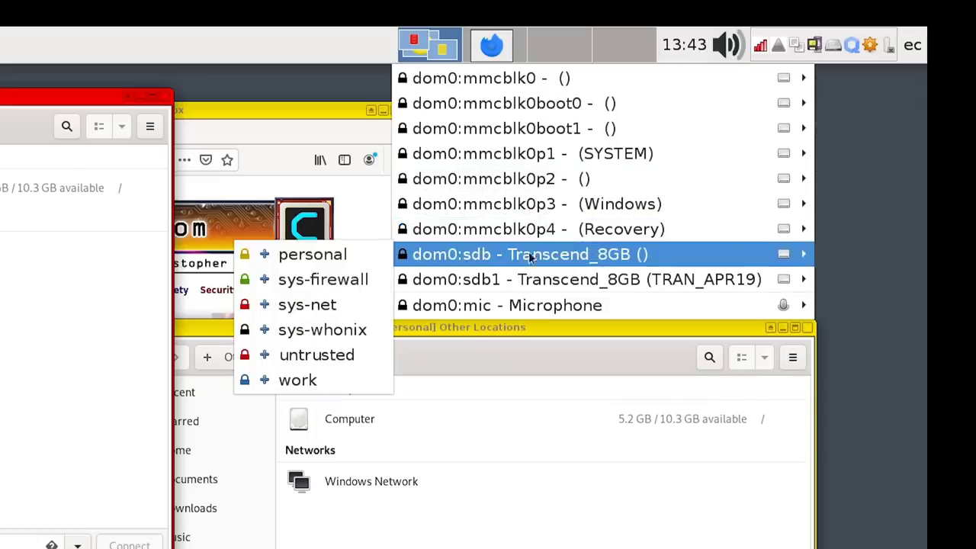
pyautogui.click(271, 256)
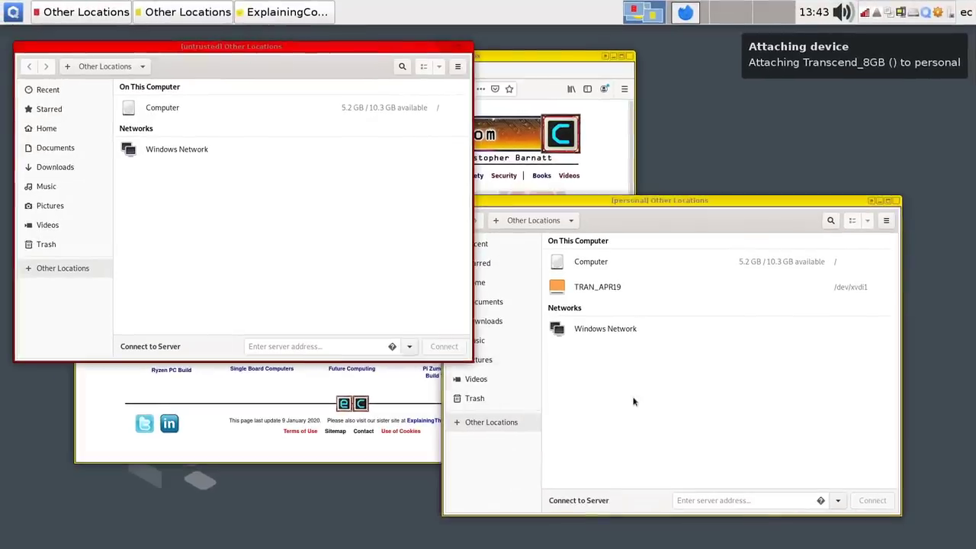
# Open Custard_Pi_SBC.jpg from the TRAN_APR19 drive in Image Viewer and lower its window
pyautogui.click(463, 432)
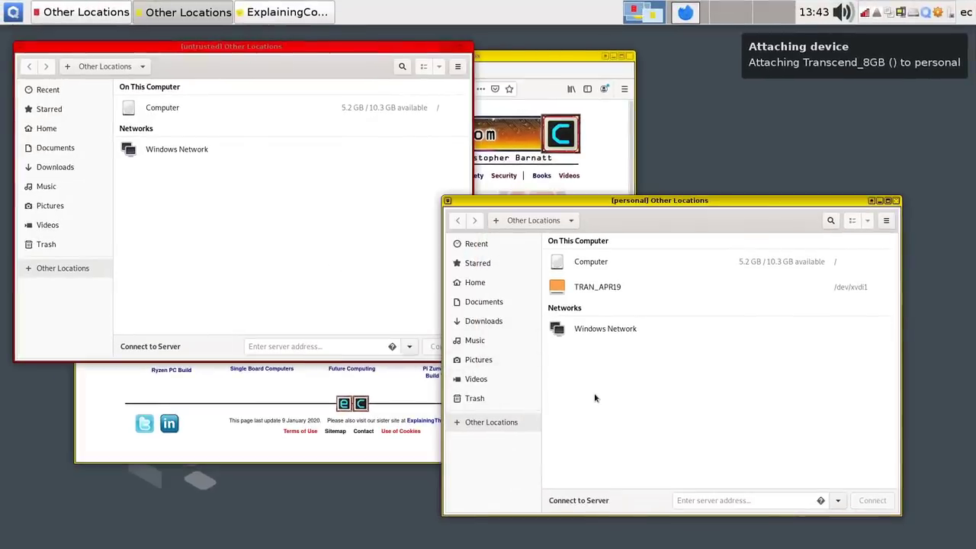
pyautogui.click(607, 290)
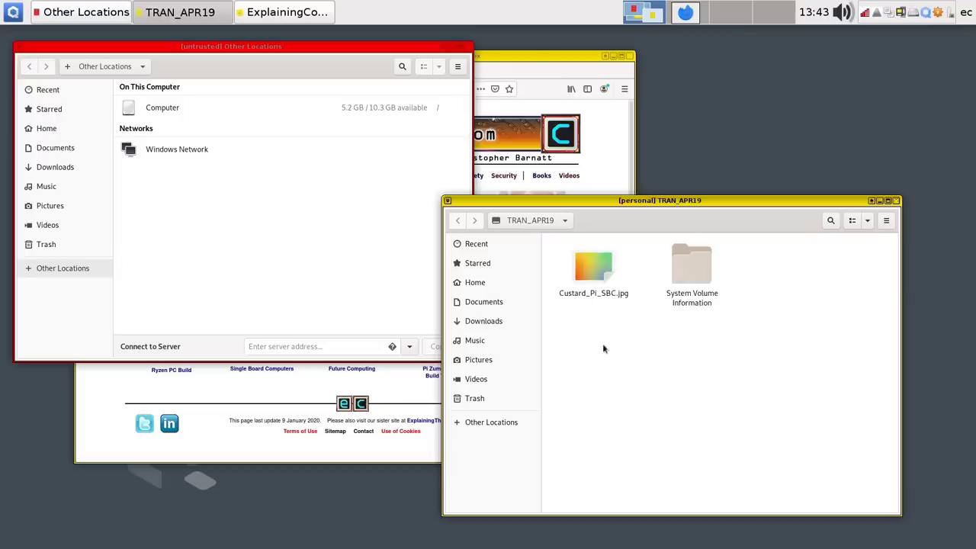
pyautogui.doubleClick(593, 271)
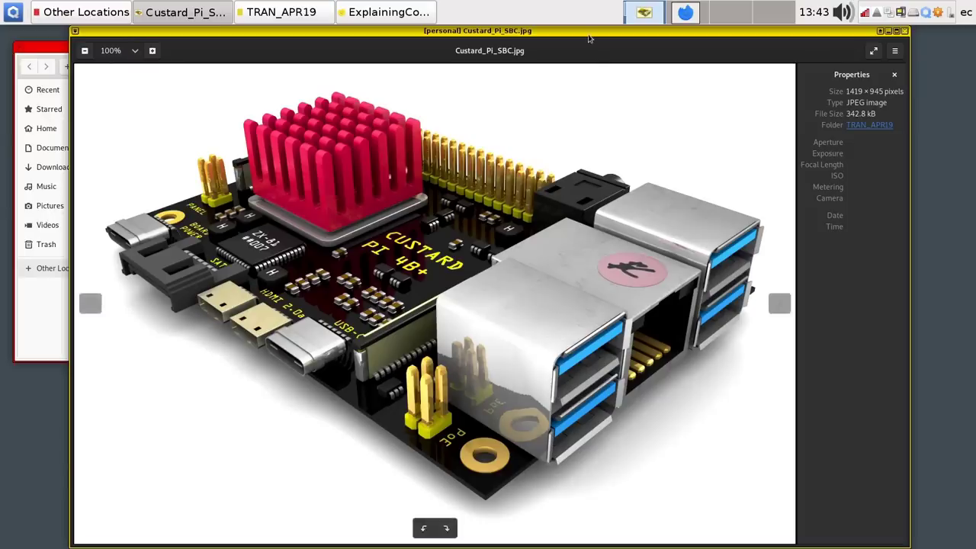
pyautogui.moveTo(589, 38); pyautogui.dragTo(593, 74)
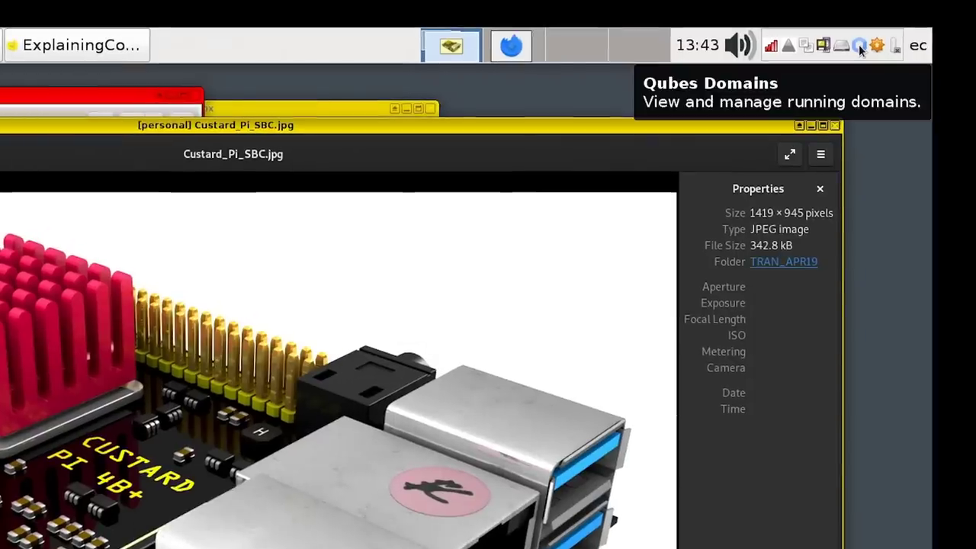
# Open Qube Manager from the Domains tray icon and widen its Name and Template columns
pyautogui.click(859, 48)
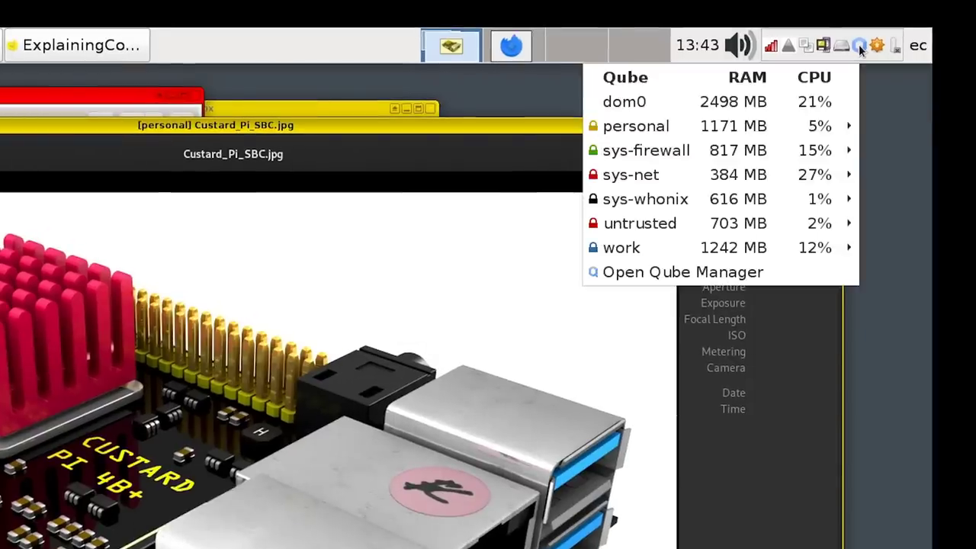
pyautogui.moveTo(782, 129)
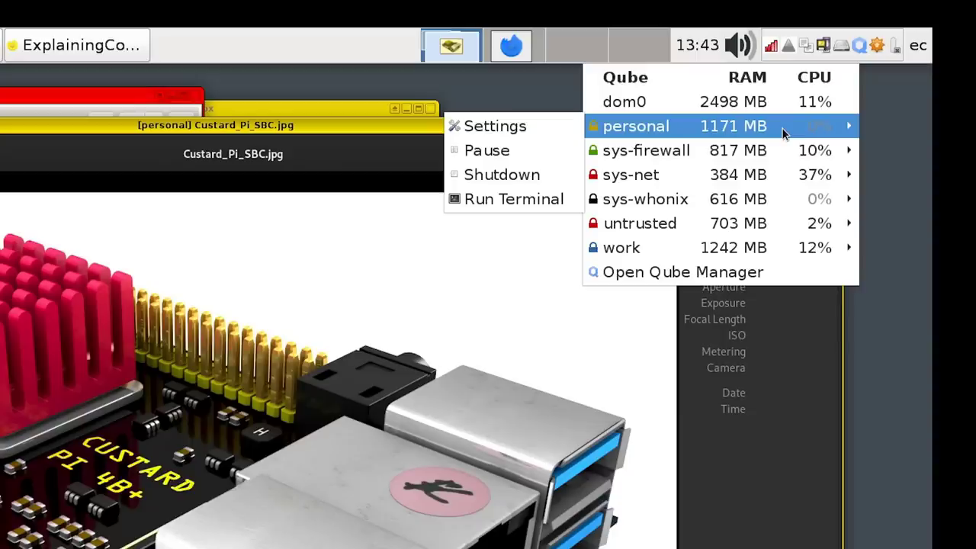
pyautogui.click(717, 272)
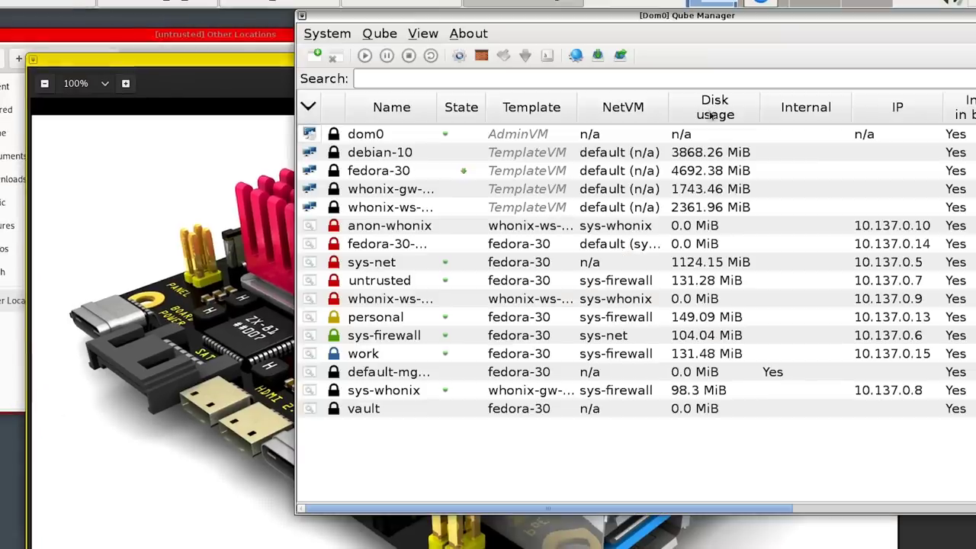
pyautogui.moveTo(781, 20); pyautogui.dragTo(557, 48)
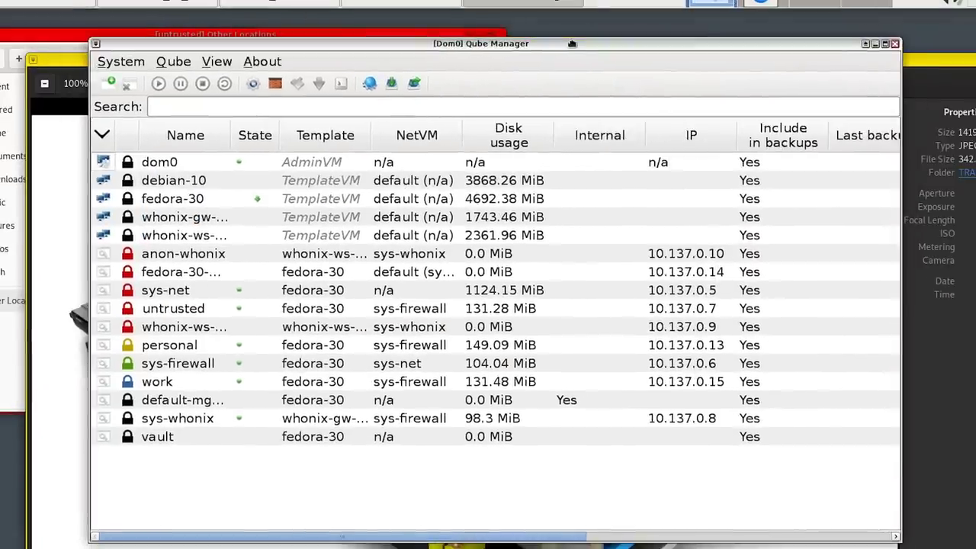
pyautogui.moveTo(231, 140); pyautogui.dragTo(300, 145)
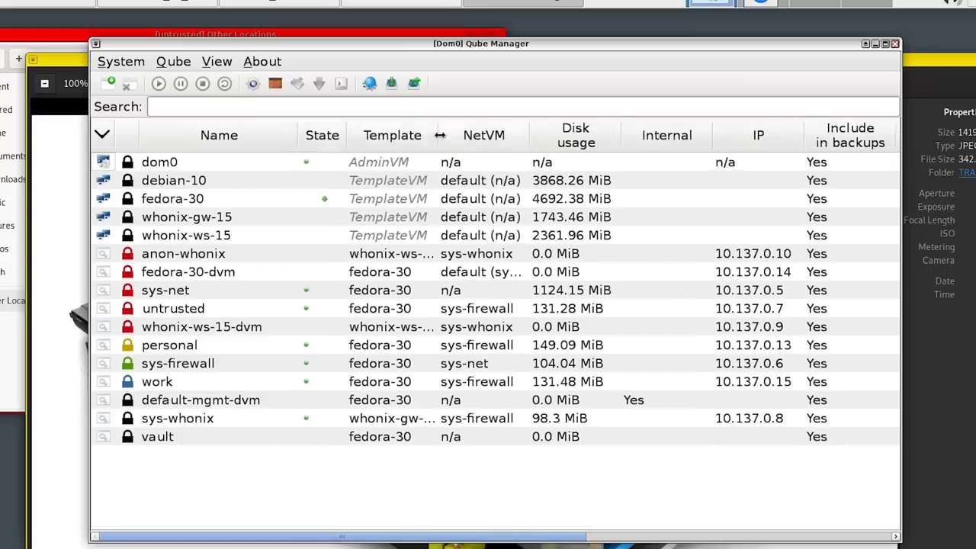
pyautogui.moveTo(436, 134); pyautogui.dragTo(480, 135)
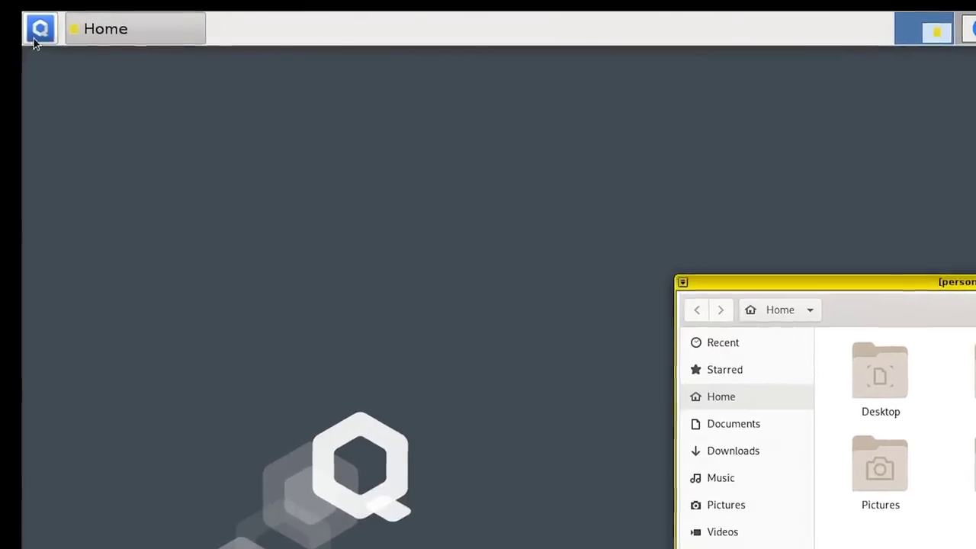
# In the personal qube's settings, add Text Editor to the selected applications and save
pyautogui.click(33, 25)
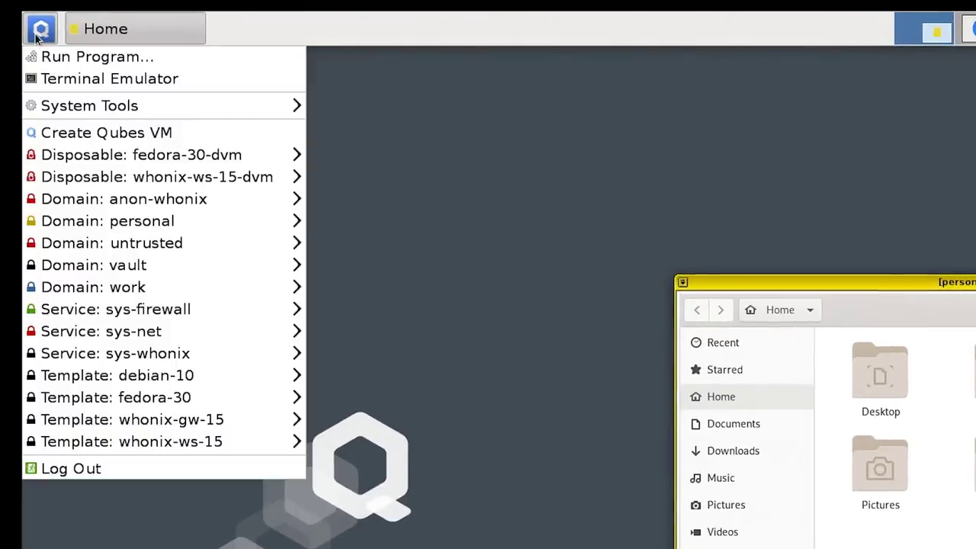
pyautogui.moveTo(140, 294)
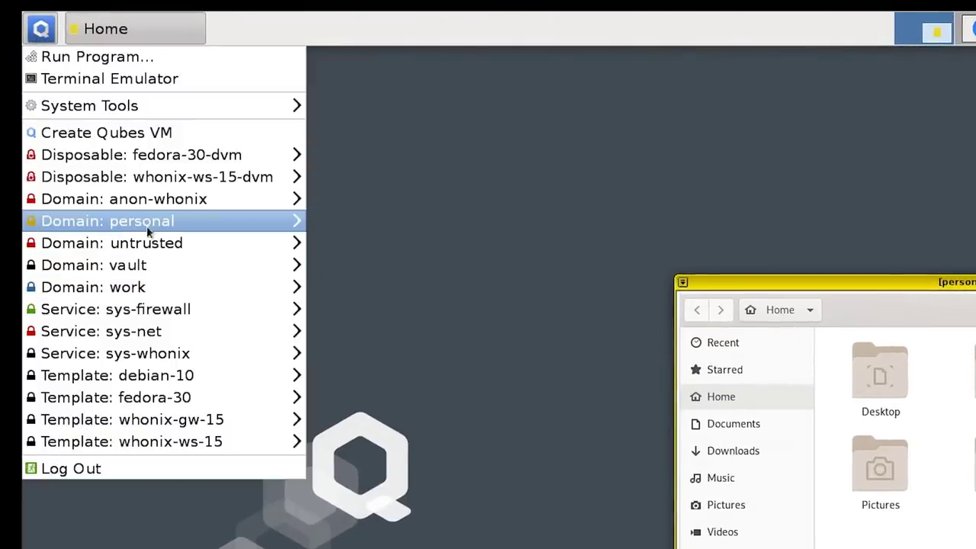
pyautogui.moveTo(147, 225)
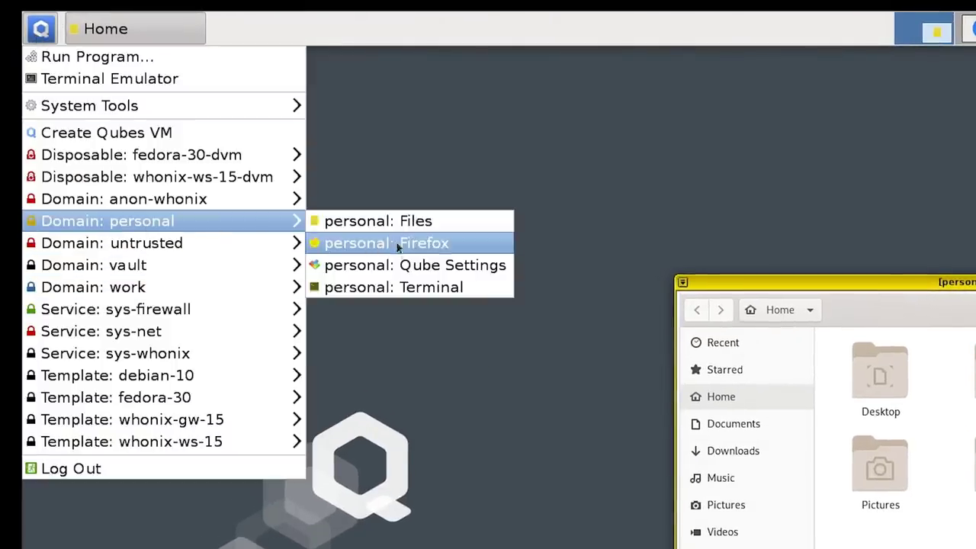
pyautogui.click(432, 268)
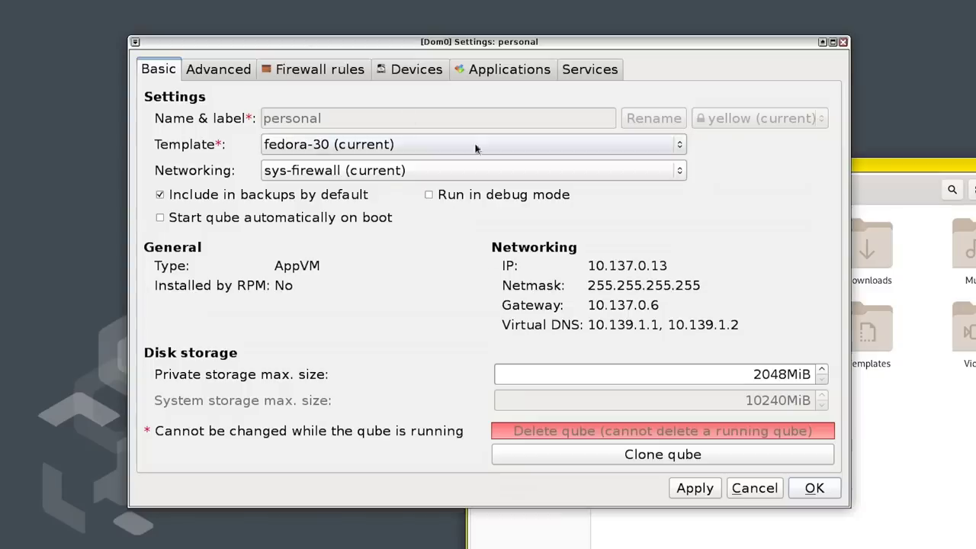
pyautogui.click(490, 74)
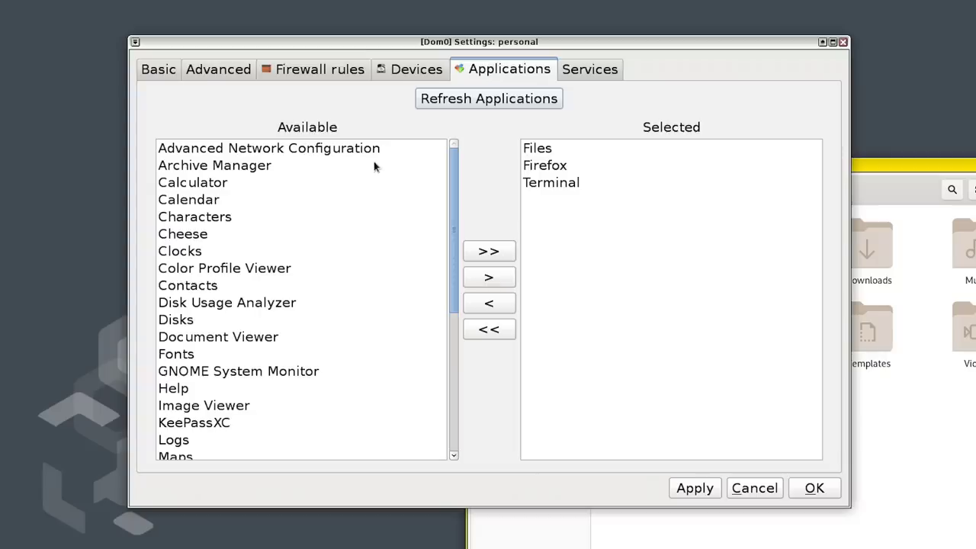
pyautogui.moveTo(453, 165)
pyautogui.mouseDown()
pyautogui.moveTo(448, 313)
pyautogui.moveTo(458, 161)
pyautogui.mouseUp()
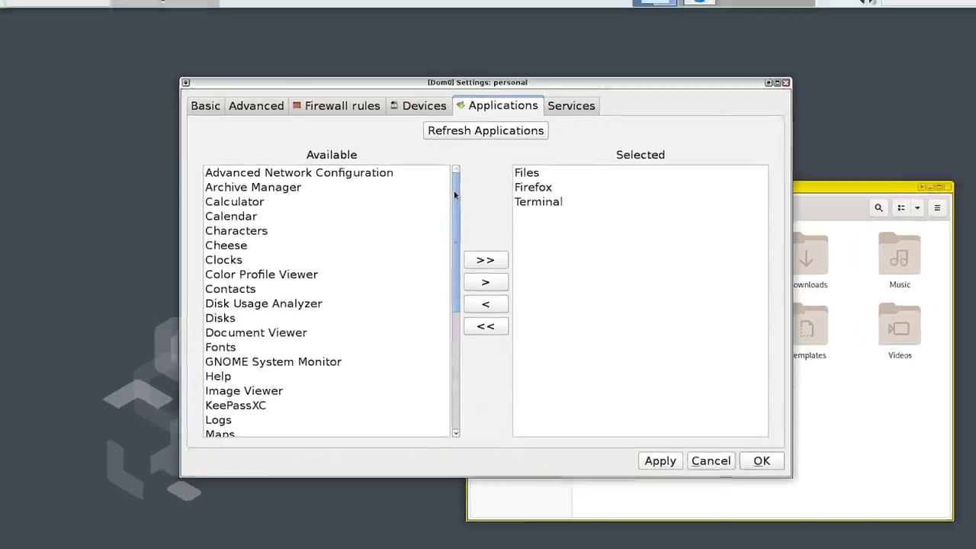
pyautogui.click(6, 17)
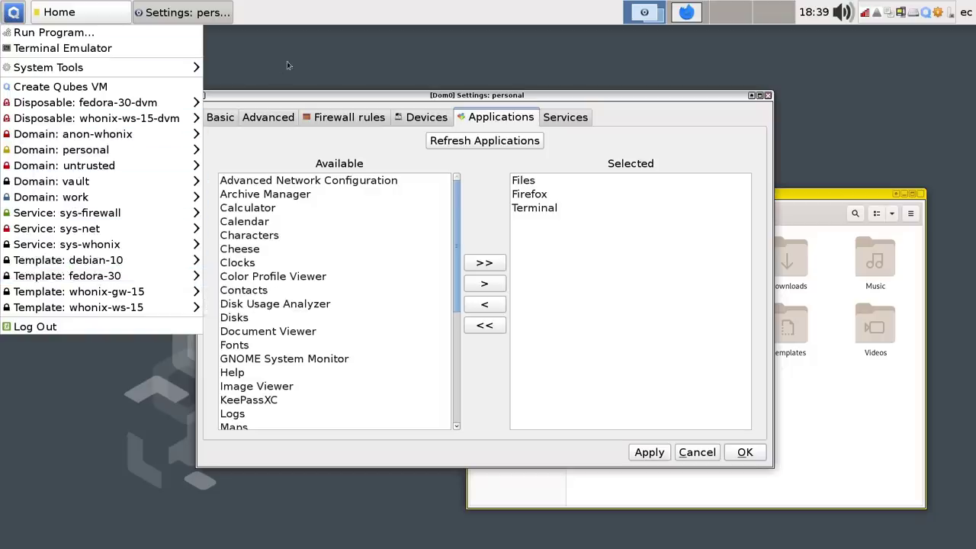
pyautogui.click(301, 98)
pyautogui.moveTo(458, 257); pyautogui.dragTo(462, 357)
pyautogui.click(279, 373)
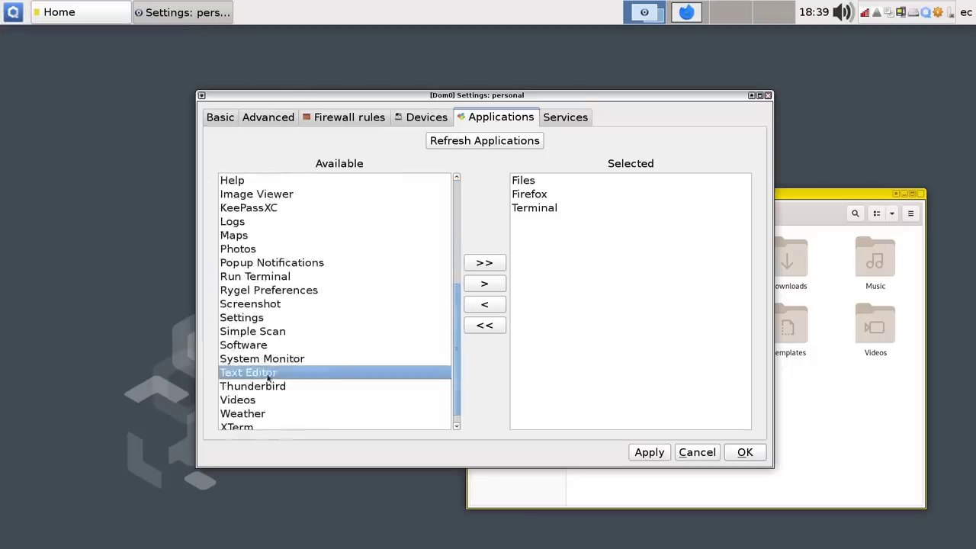
pyautogui.click(485, 288)
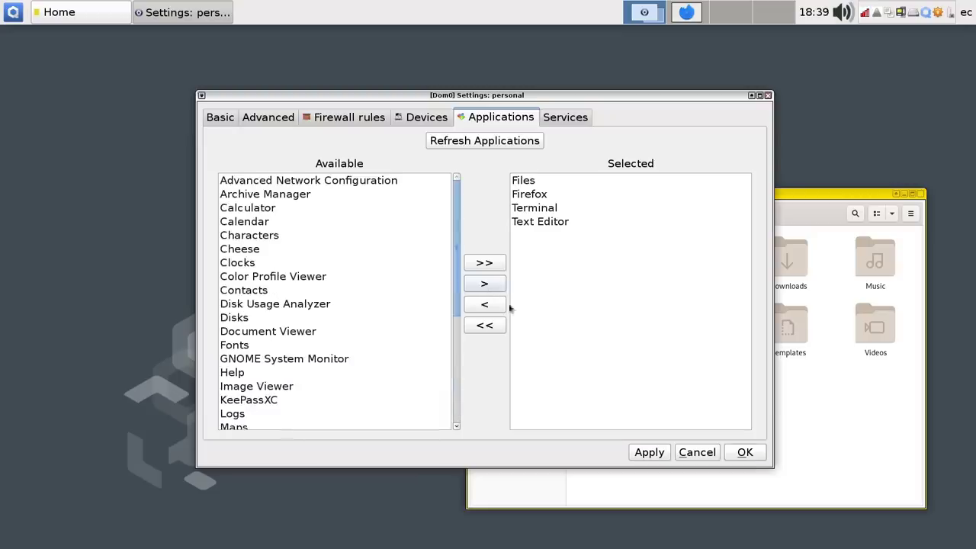
pyautogui.click(745, 453)
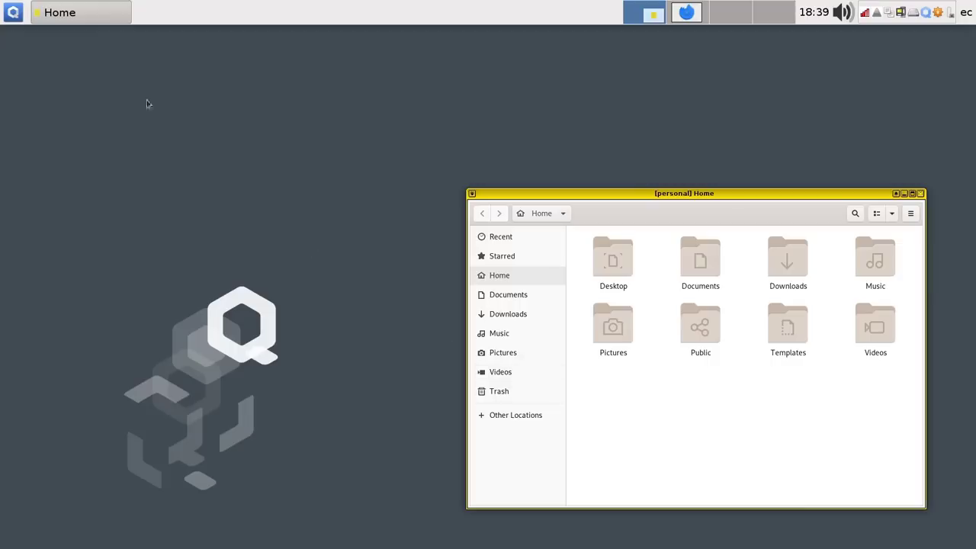
# Launch the personal qube's Text Editor and type Hello followed by a new line
pyautogui.click(13, 13)
pyautogui.moveTo(95, 152)
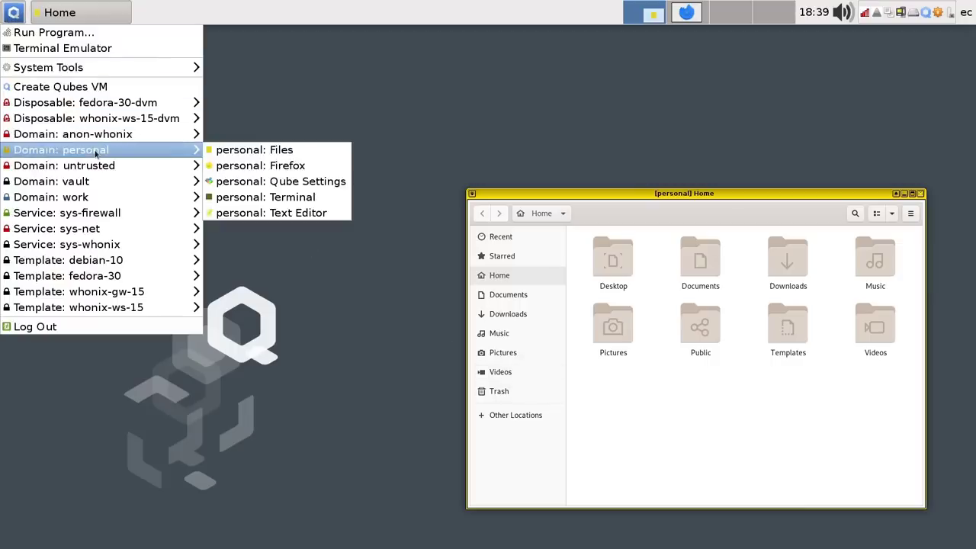
pyautogui.click(306, 216)
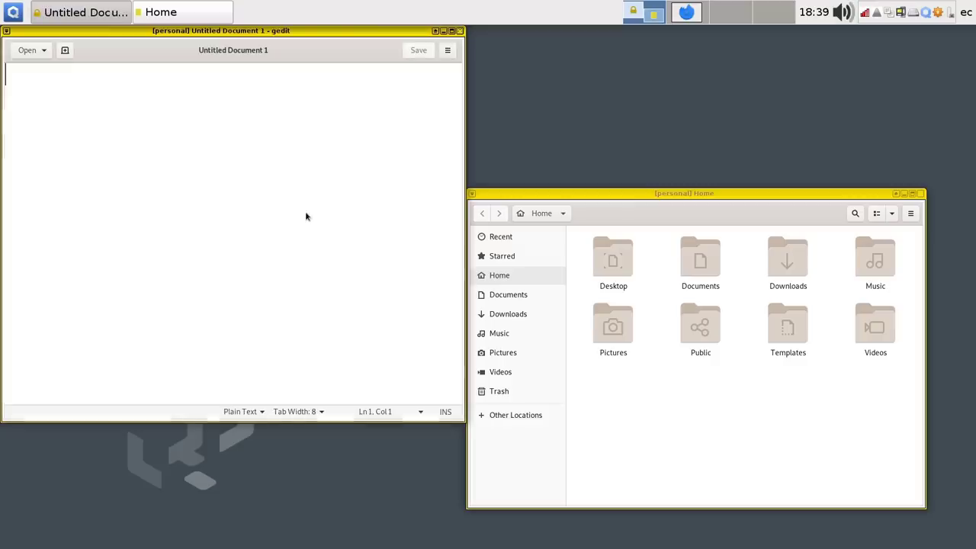
pyautogui.moveTo(294, 35); pyautogui.dragTo(324, 61)
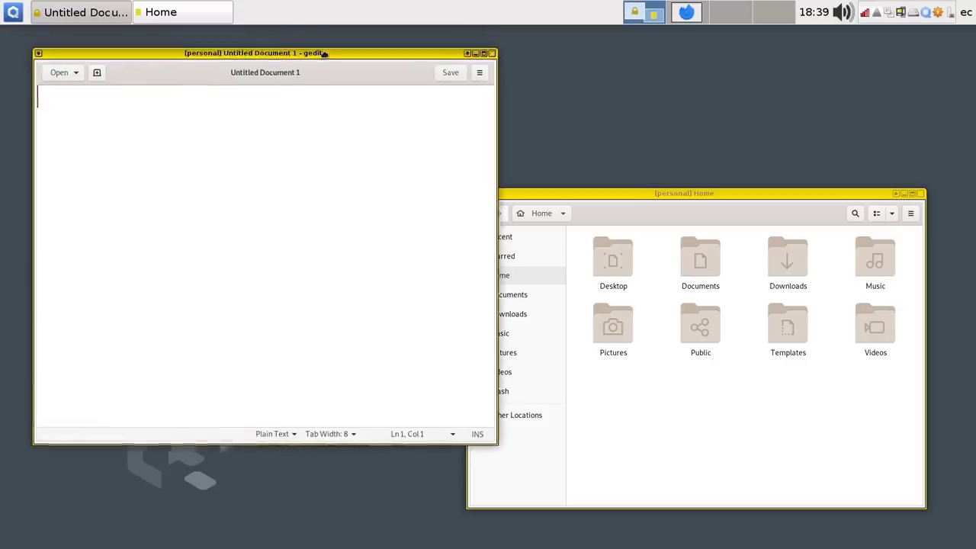
pyautogui.write('Hello')
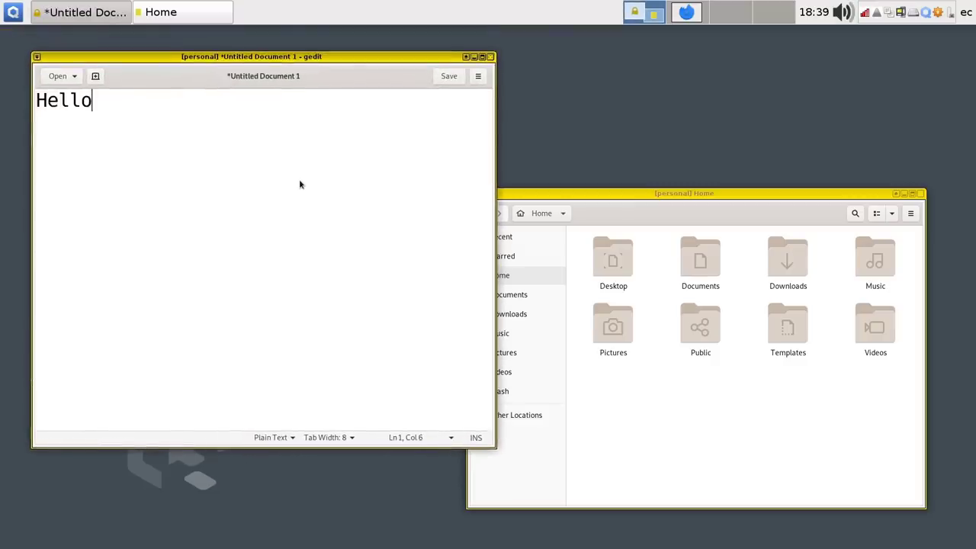
pyautogui.press('Return')
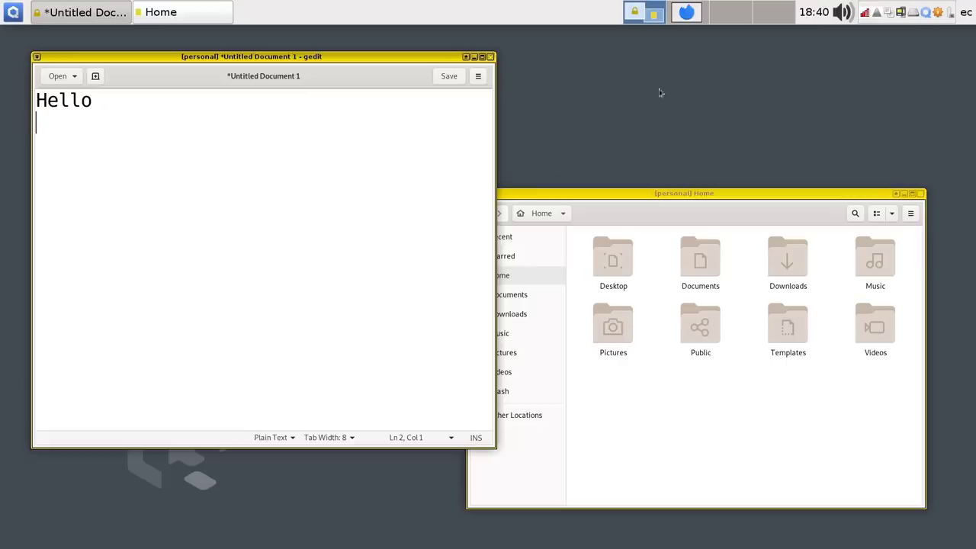
# Copy the Introduction links, 'What is Qubes OS?' to 'How to Contribute', from work Firefox into personal gedit below Hello
pyautogui.click(687, 15)
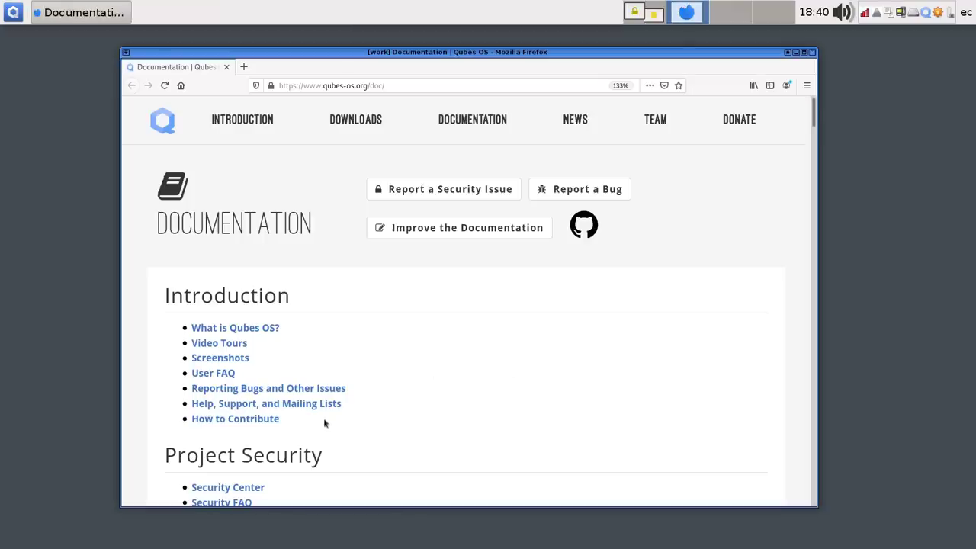
pyautogui.moveTo(211, 379); pyautogui.dragTo(191, 330)
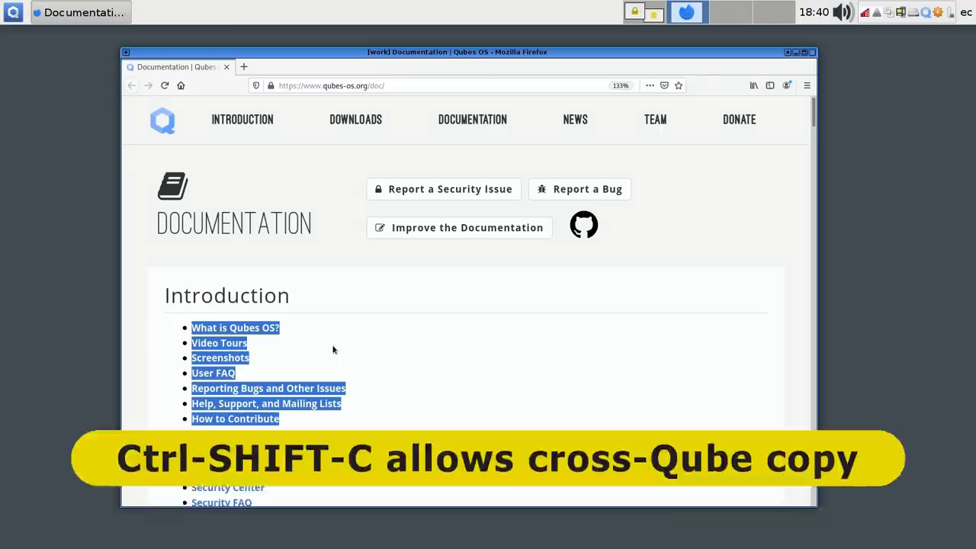
pyautogui.hotkey('ctrl', 'shift', 'c')
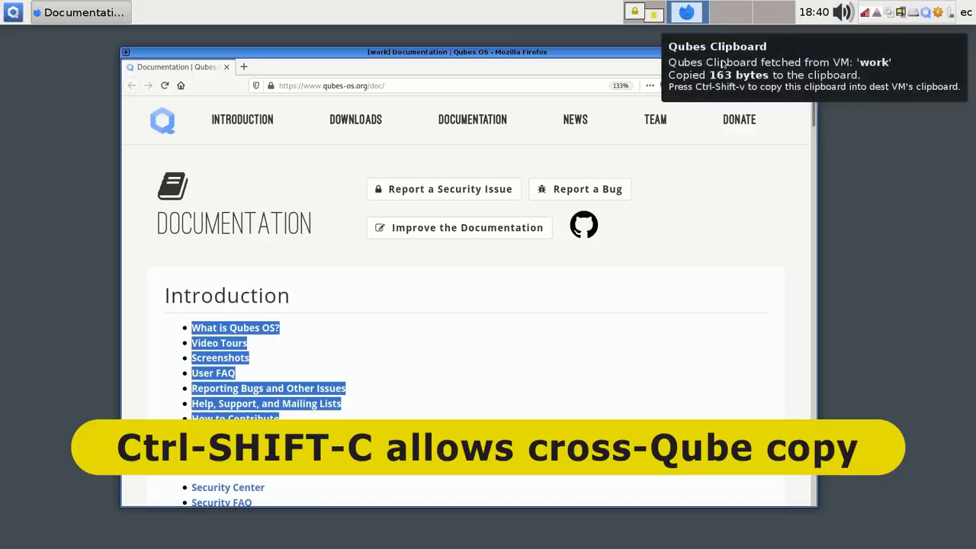
pyautogui.click(645, 16)
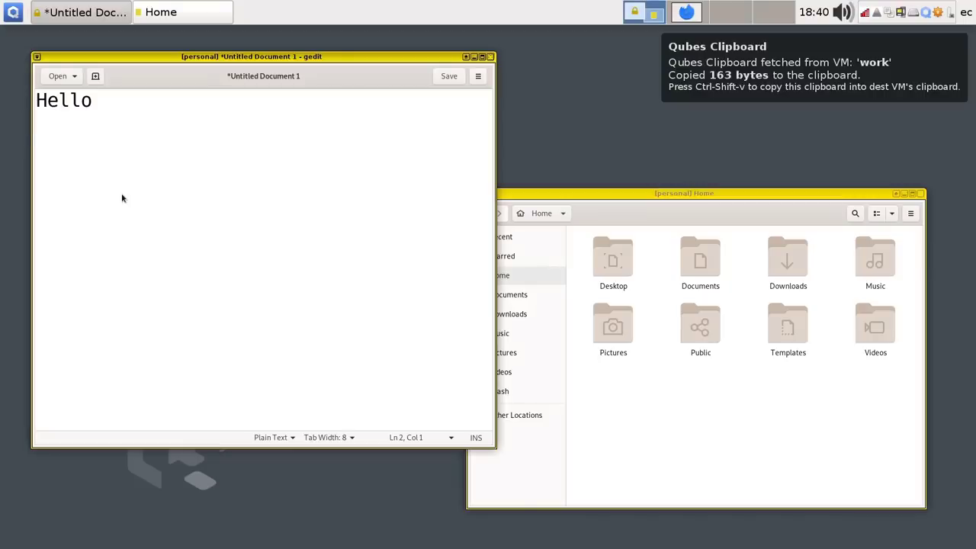
pyautogui.hotkey('ctrl', 'shift', 'v')
pyautogui.hotkey('ctrl', 'v')
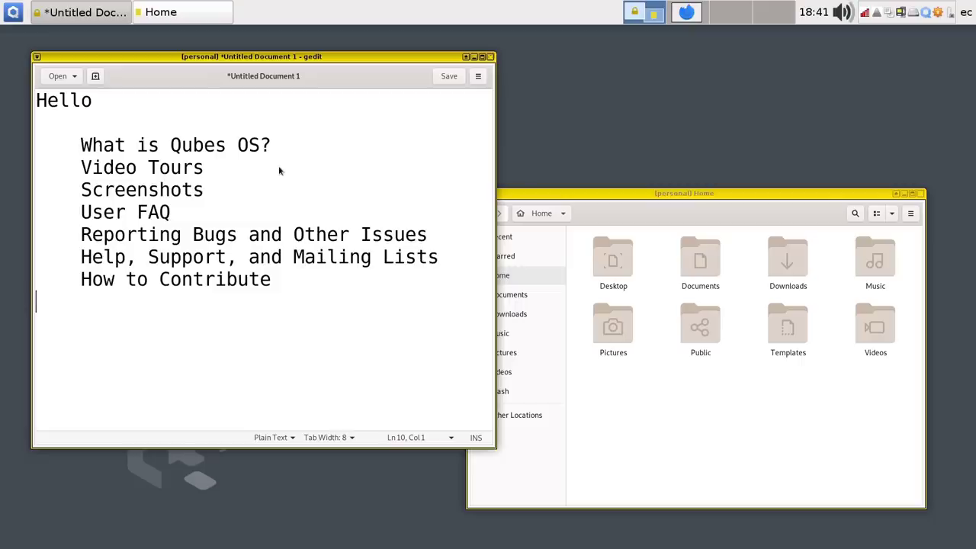
# Change the fedora-30 template's networking from none to sys-firewall, then apply and save the settings
pyautogui.click(11, 13)
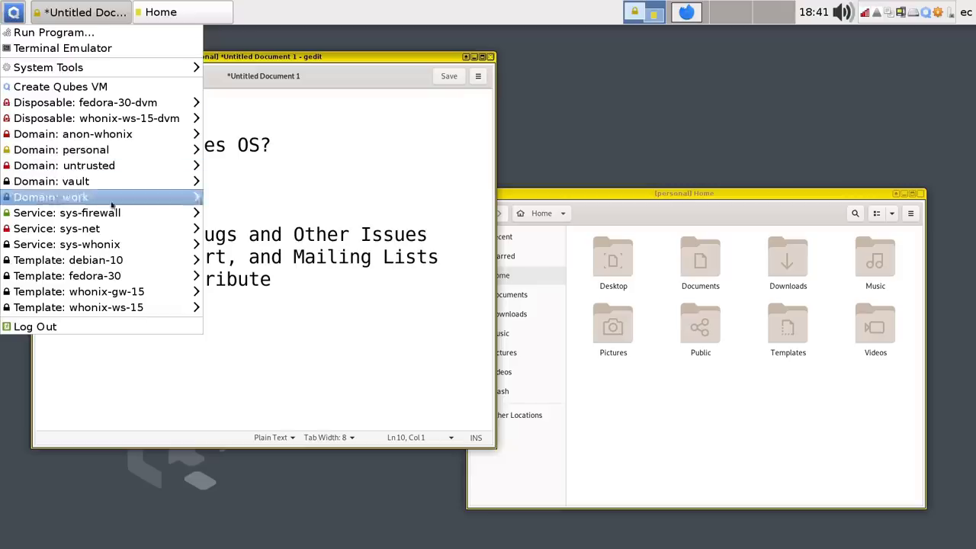
pyautogui.moveTo(134, 276)
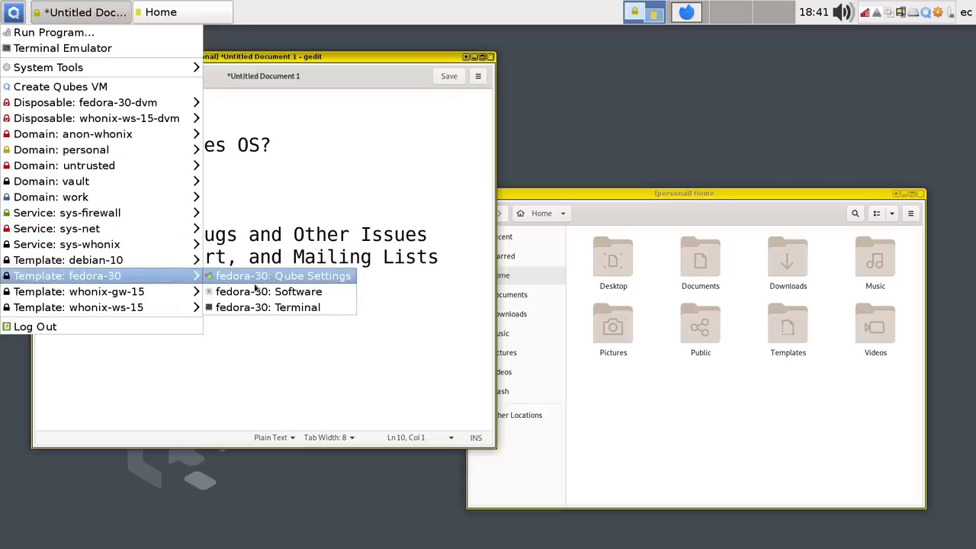
pyautogui.click(279, 284)
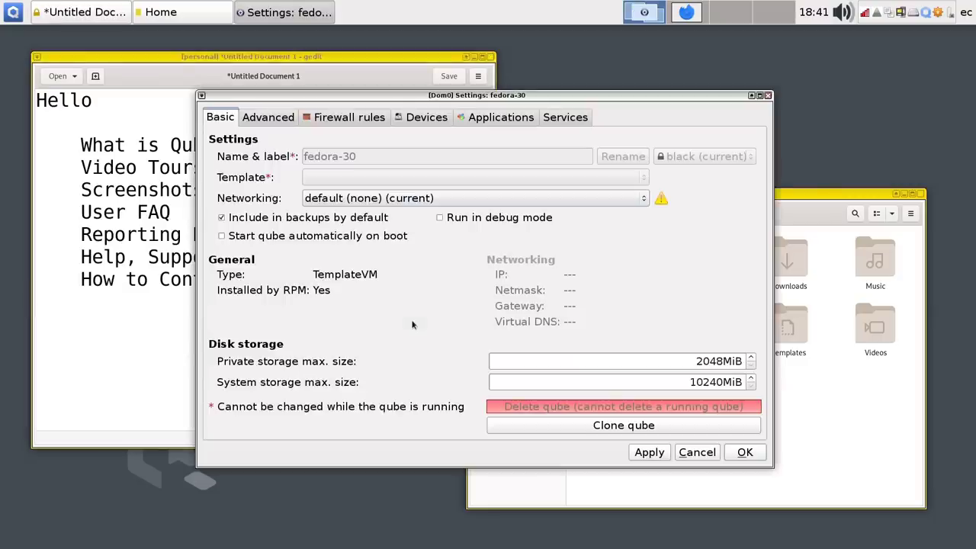
pyautogui.click(402, 200)
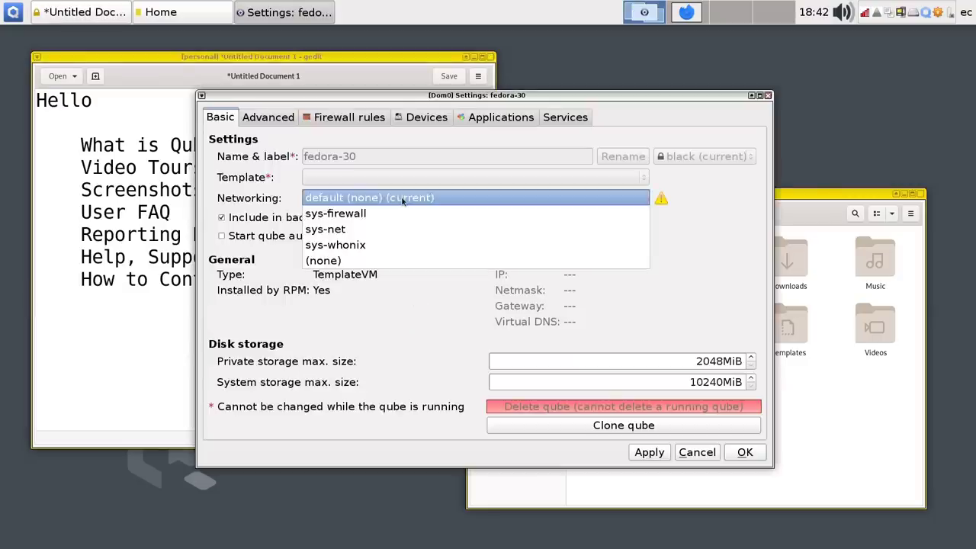
pyautogui.click(402, 215)
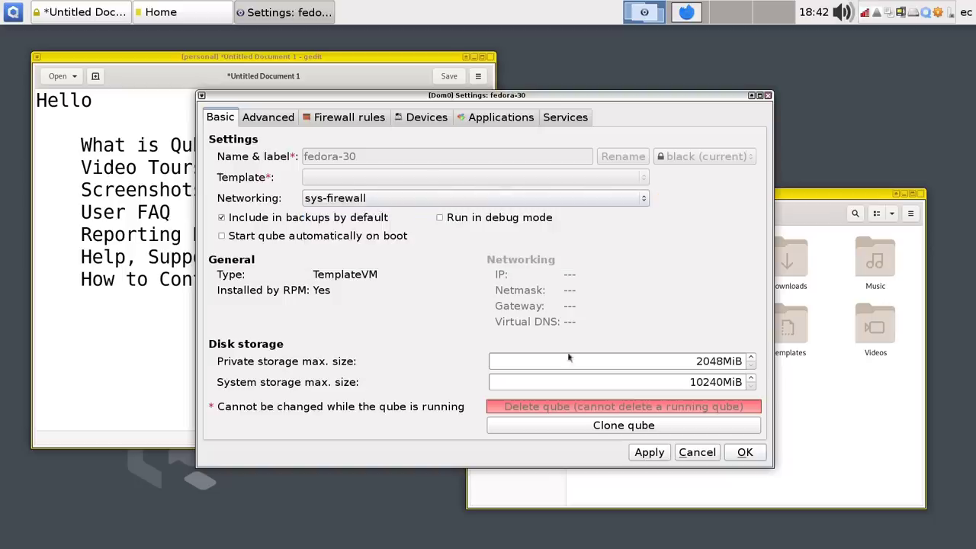
pyautogui.click(637, 451)
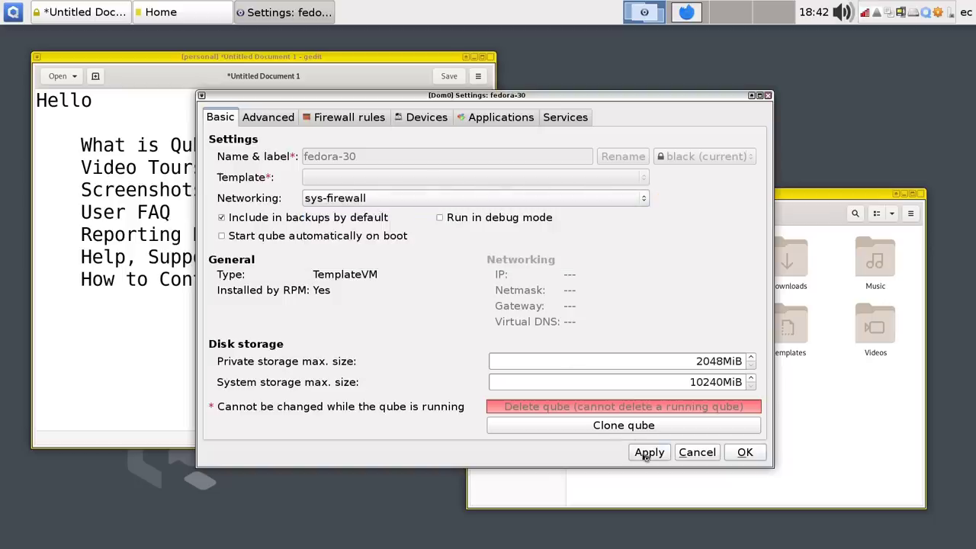
pyautogui.click(741, 455)
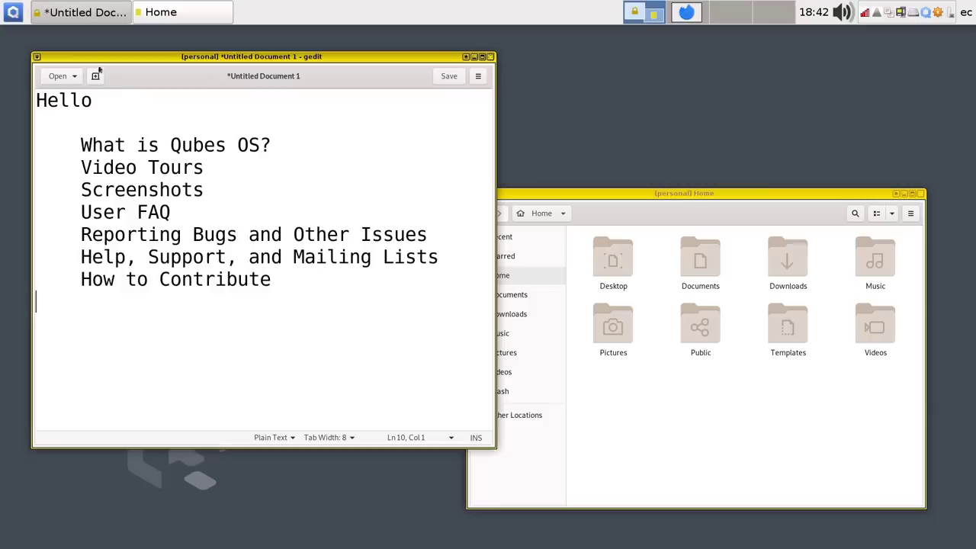
pyautogui.click(13, 12)
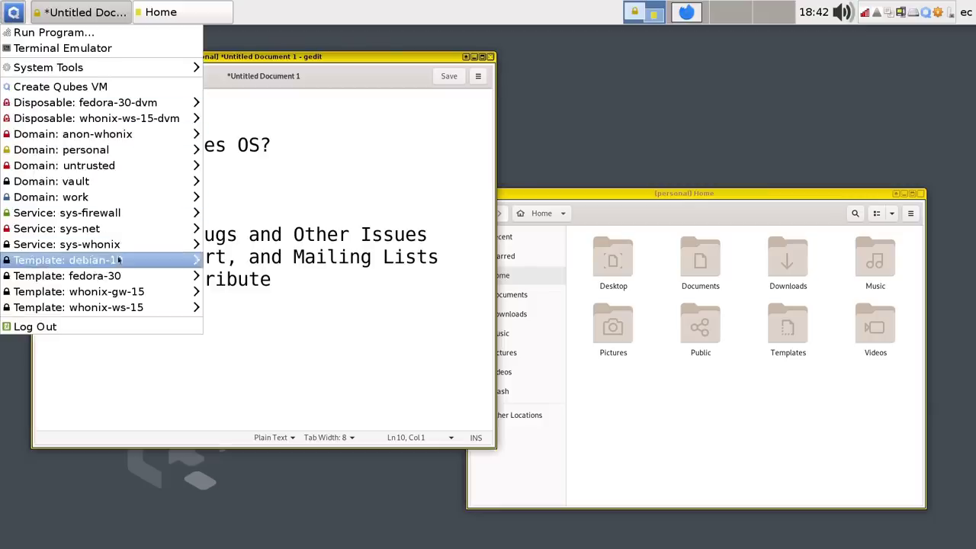
# Launch the Software store in the fedora-30 template and drag its window further left
pyautogui.moveTo(122, 276)
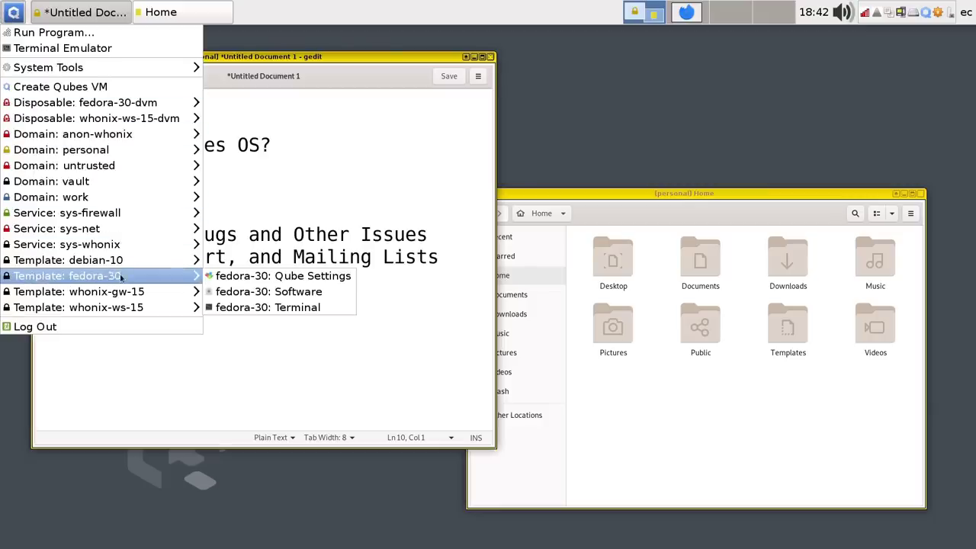
pyautogui.click(282, 294)
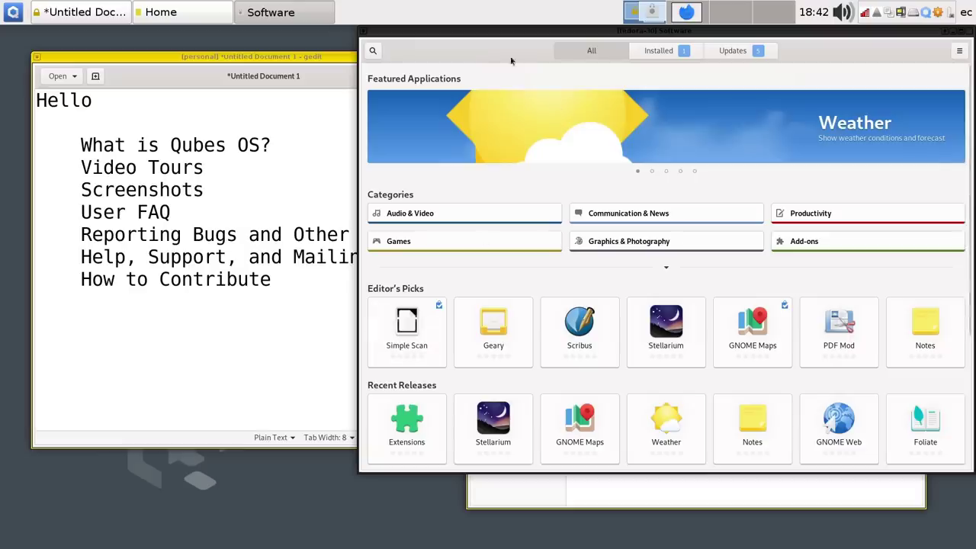
pyautogui.moveTo(497, 32); pyautogui.dragTo(262, 49)
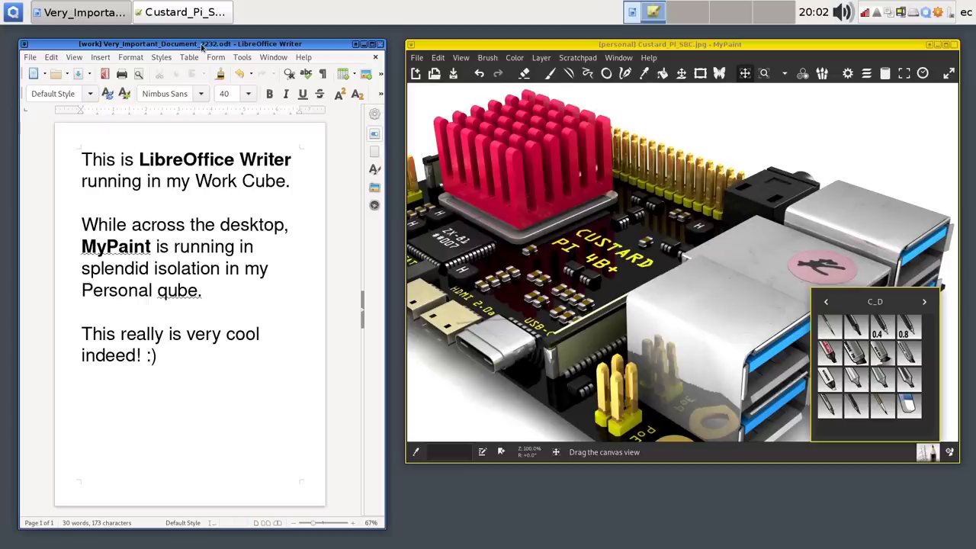
# Review the fedora-30 template's Applications tab without changes, then bring up the personal qube's app list
pyautogui.click(515, 45)
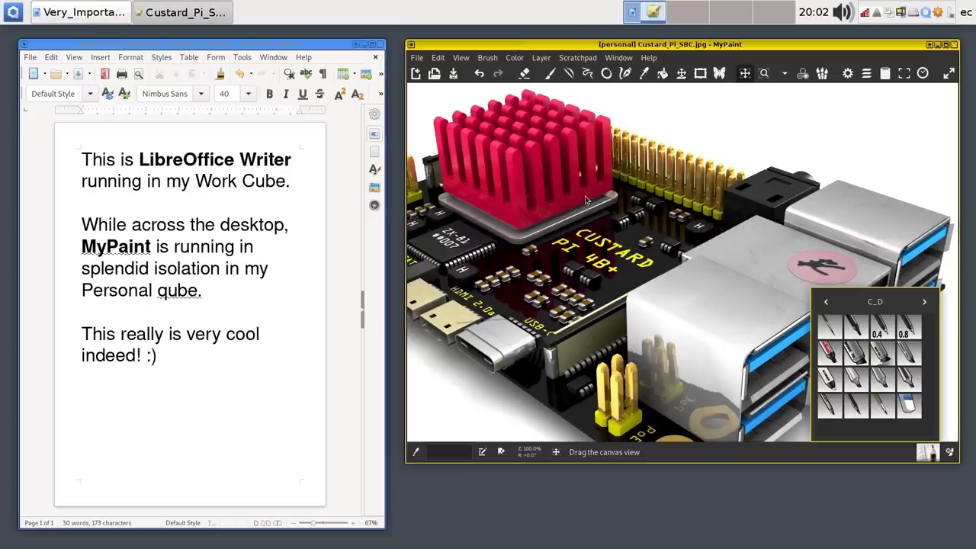
pyautogui.click(13, 12)
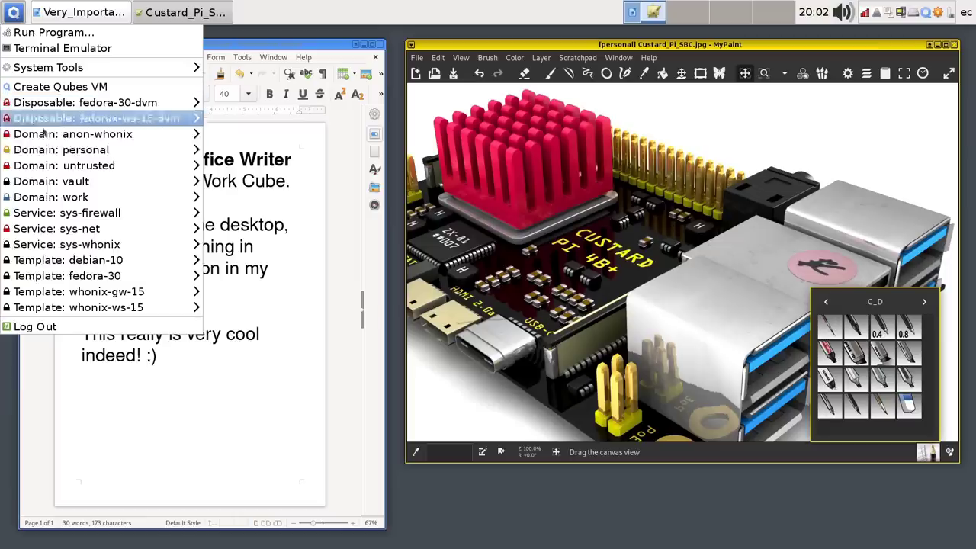
pyautogui.moveTo(103, 276)
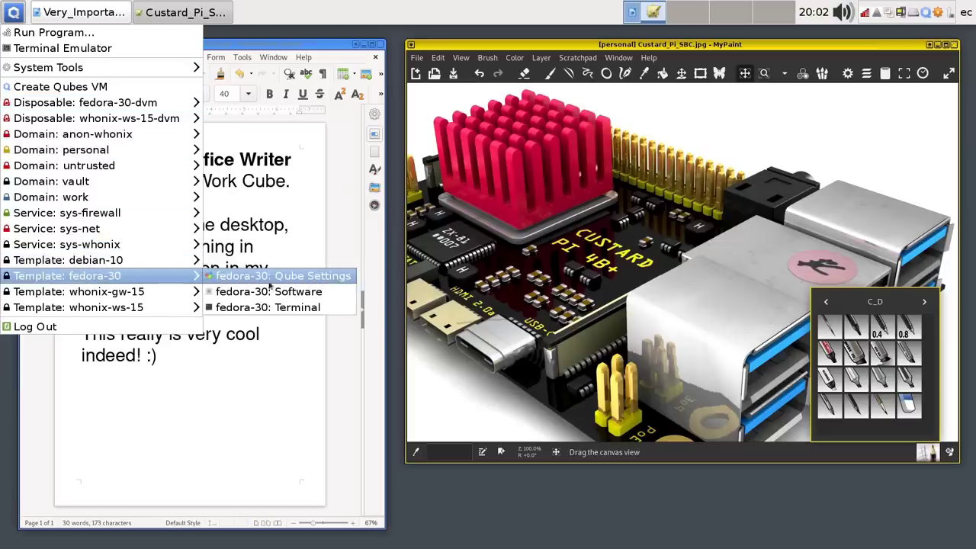
pyautogui.click(303, 277)
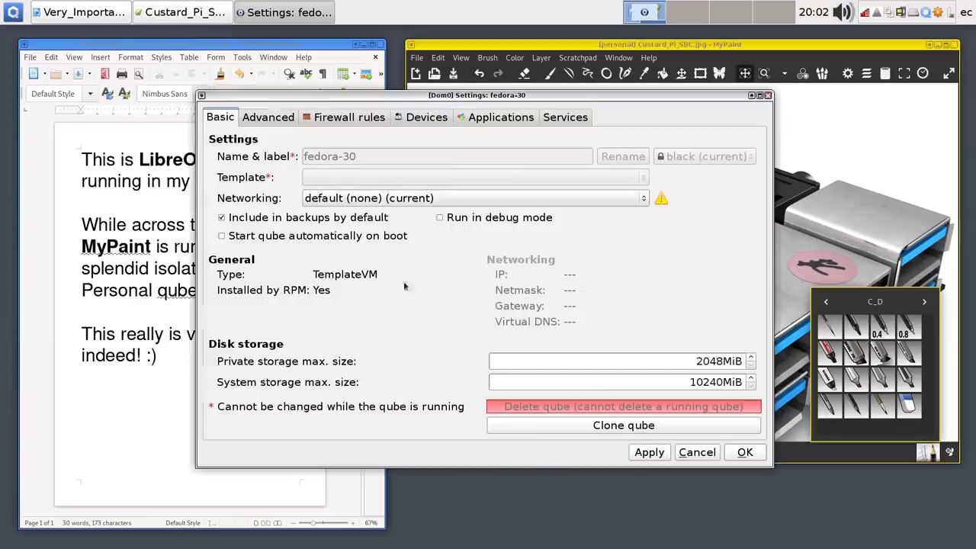
pyautogui.click(502, 120)
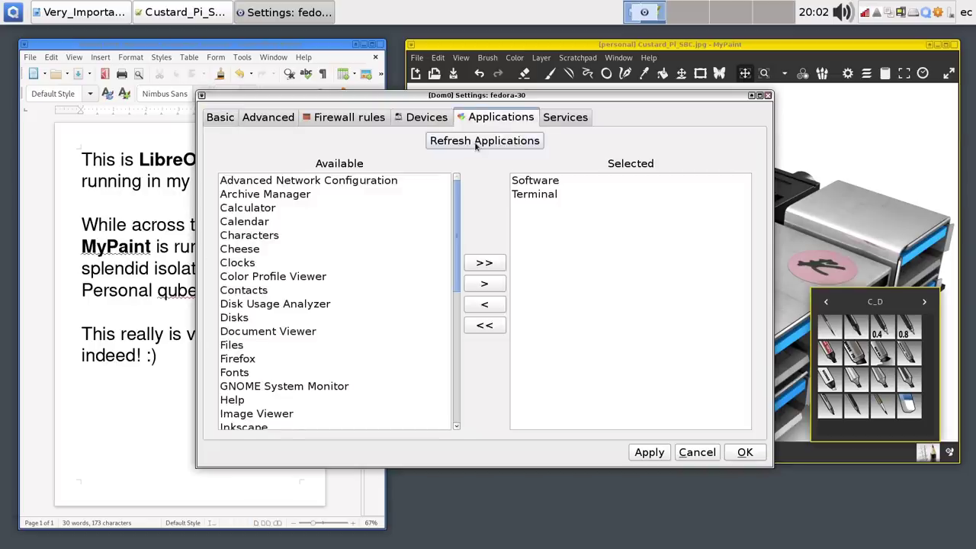
pyautogui.click(689, 454)
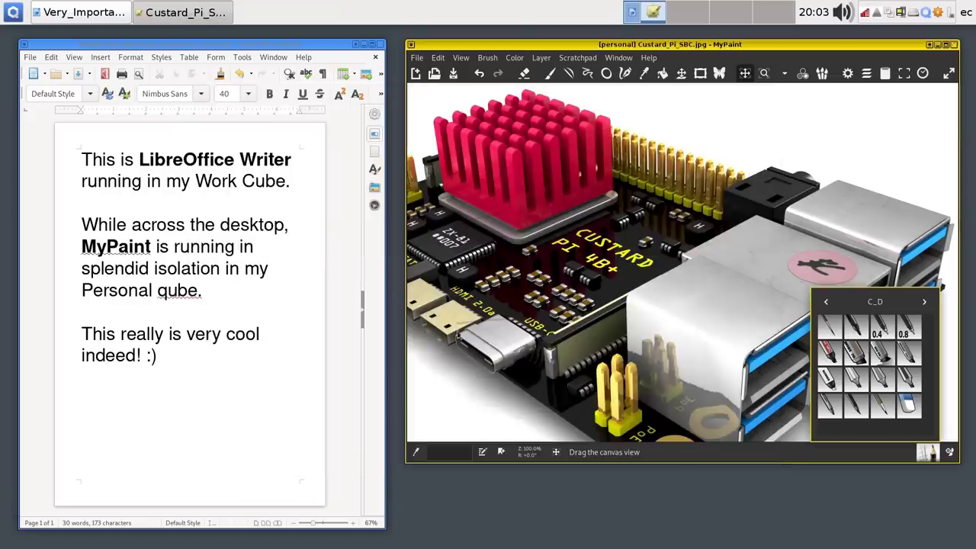
pyautogui.click(13, 12)
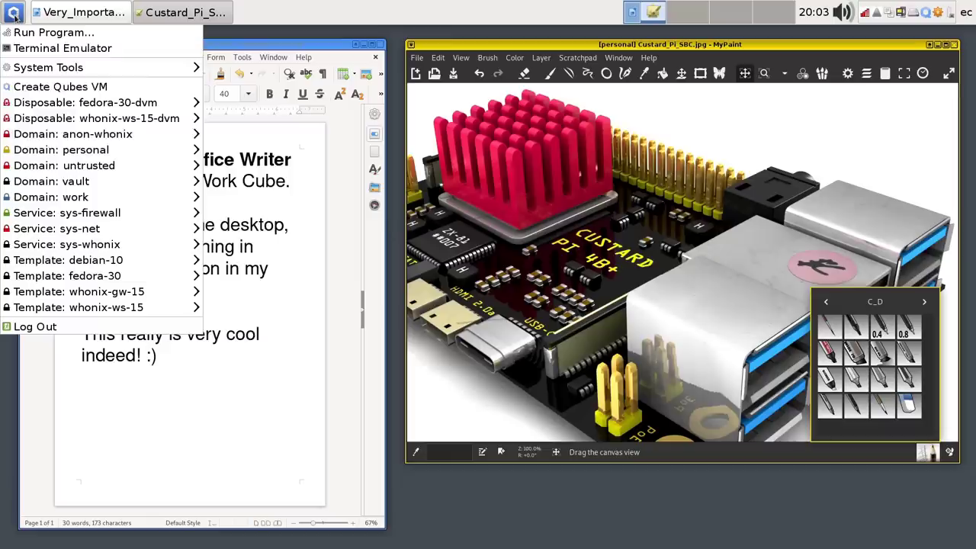
pyautogui.moveTo(125, 155)
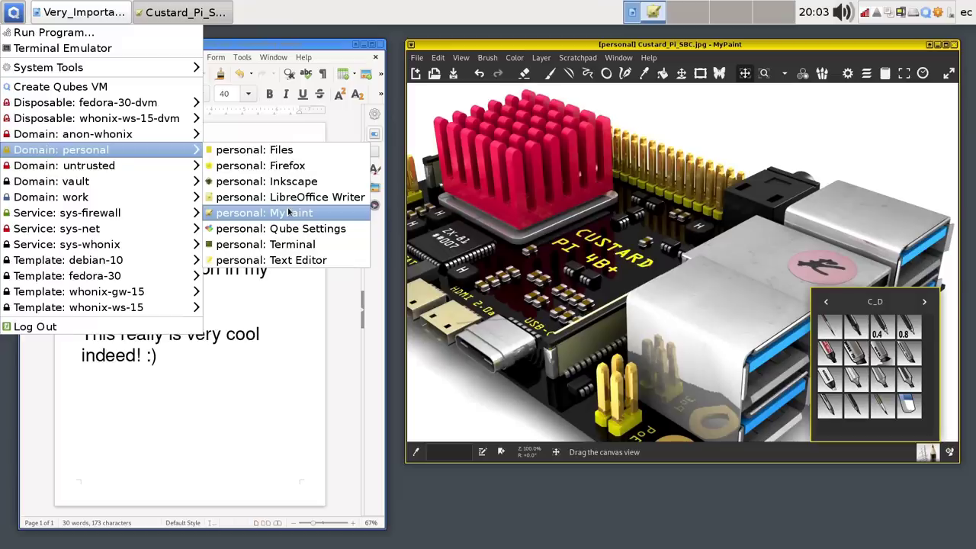
pyautogui.click(288, 212)
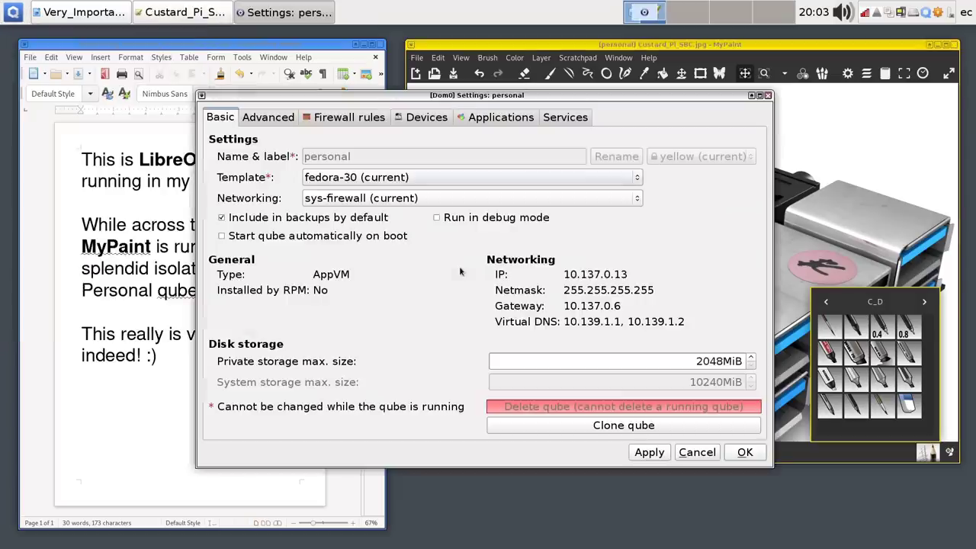
pyautogui.click(497, 120)
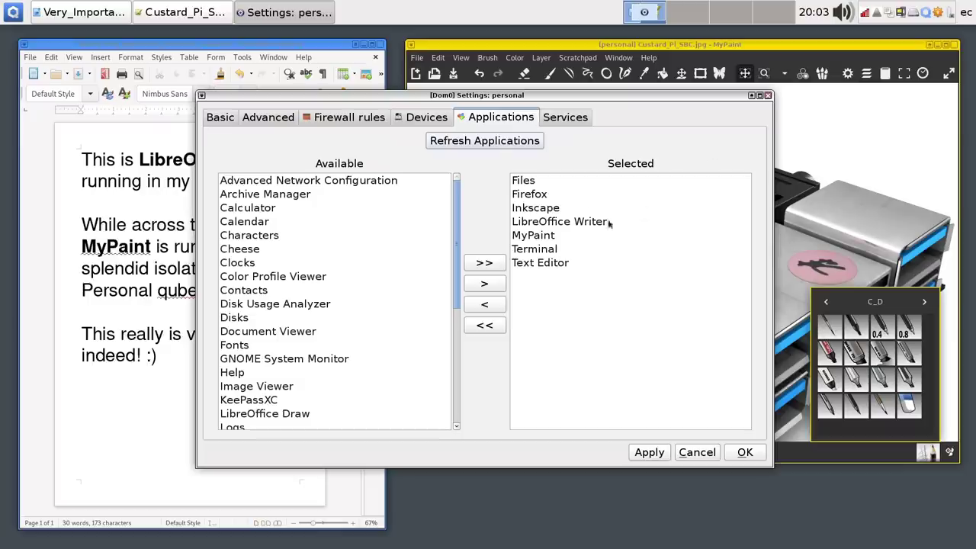
pyautogui.click(768, 95)
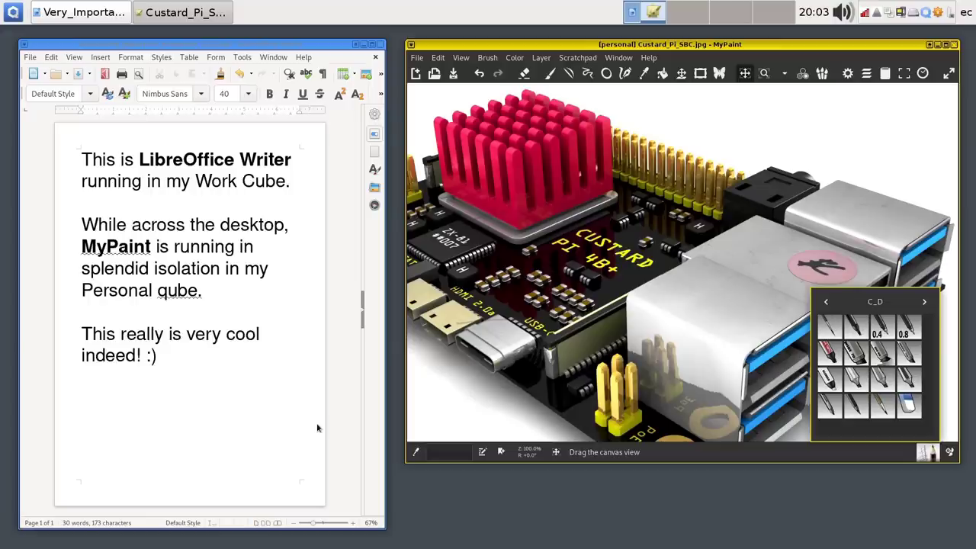
# Launch Firefox in a disposable fedora-30-dvm qube and move its window down-left over Writer and MyPaint
pyautogui.click(14, 13)
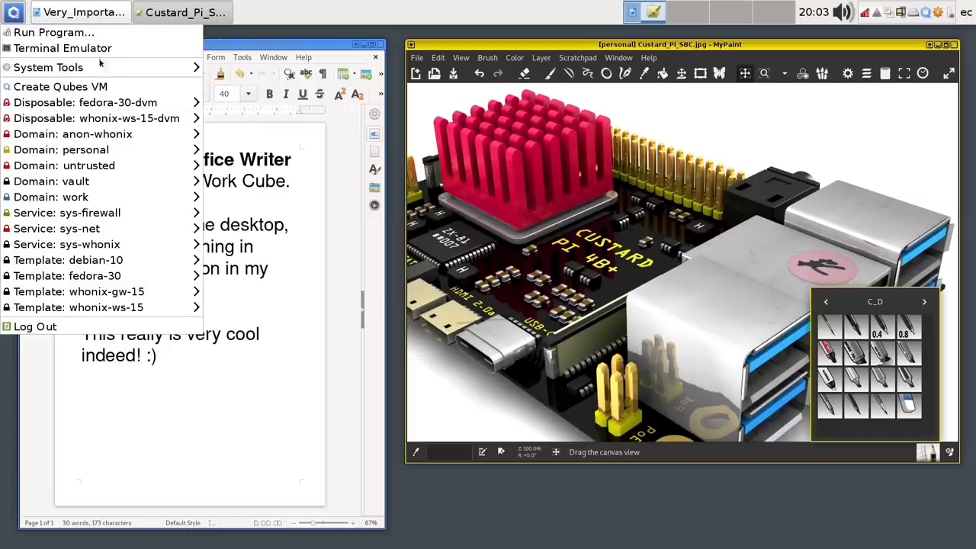
pyautogui.moveTo(116, 103)
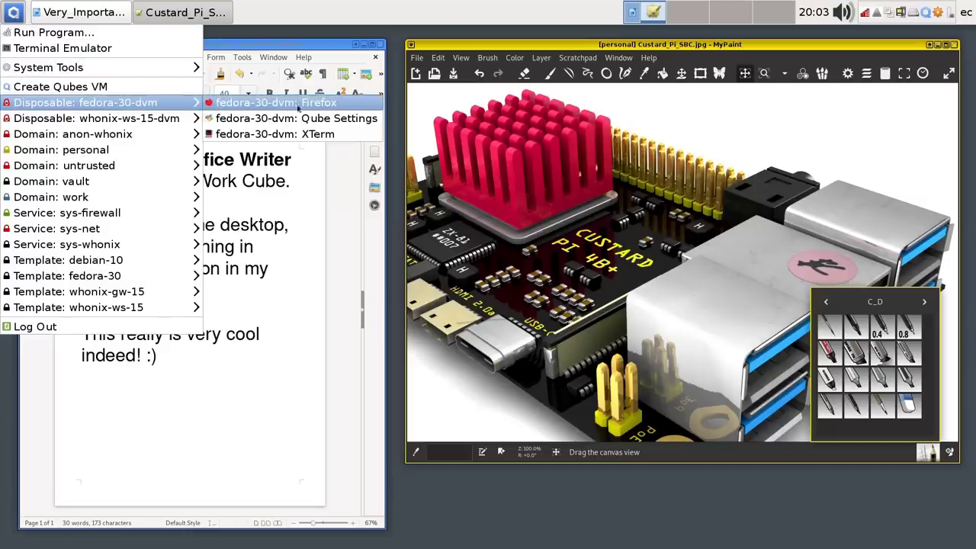
pyautogui.click(353, 110)
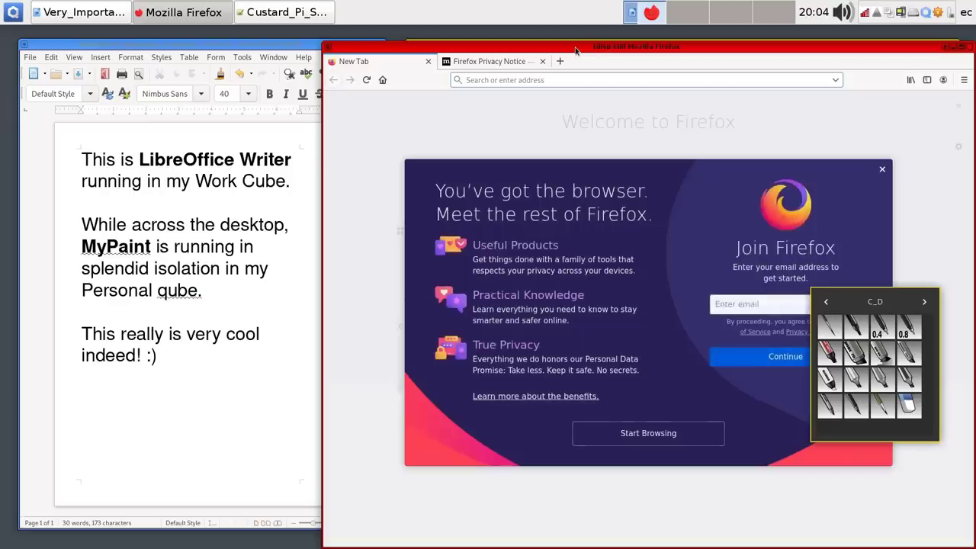
pyautogui.moveTo(576, 50); pyautogui.dragTo(496, 191)
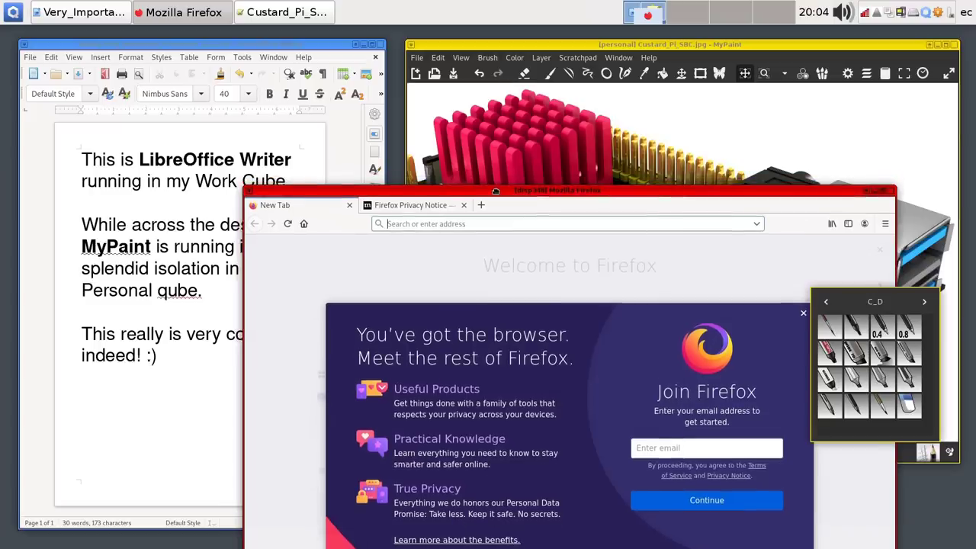
pyautogui.moveTo(580, 197); pyautogui.dragTo(455, 202)
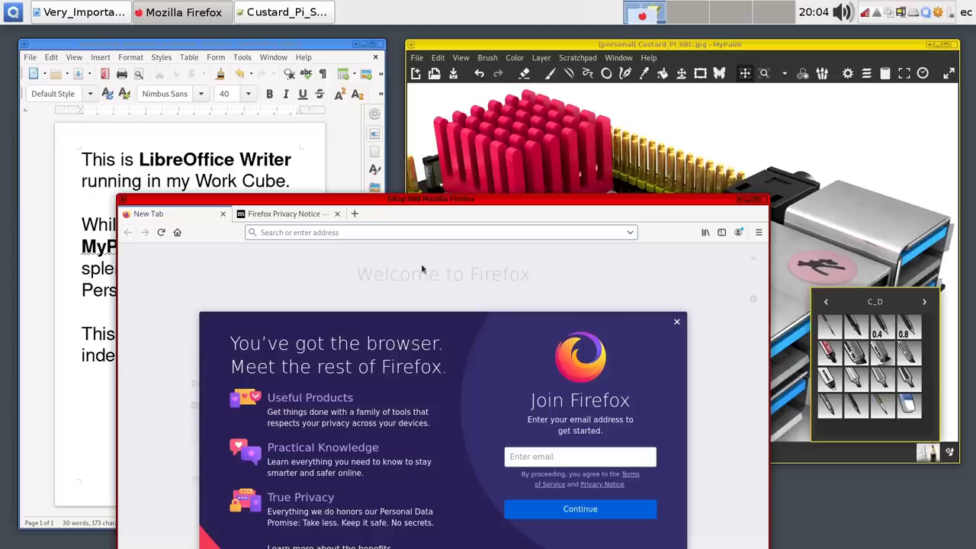